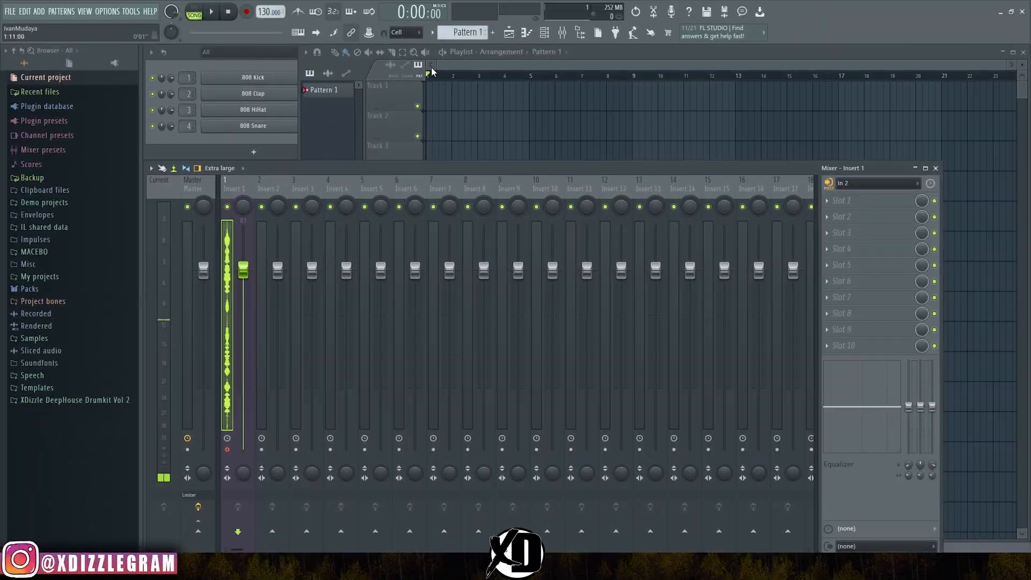
Finish recording the vocal take from Insert 1 onto playlist Track 1.
click(613, 54)
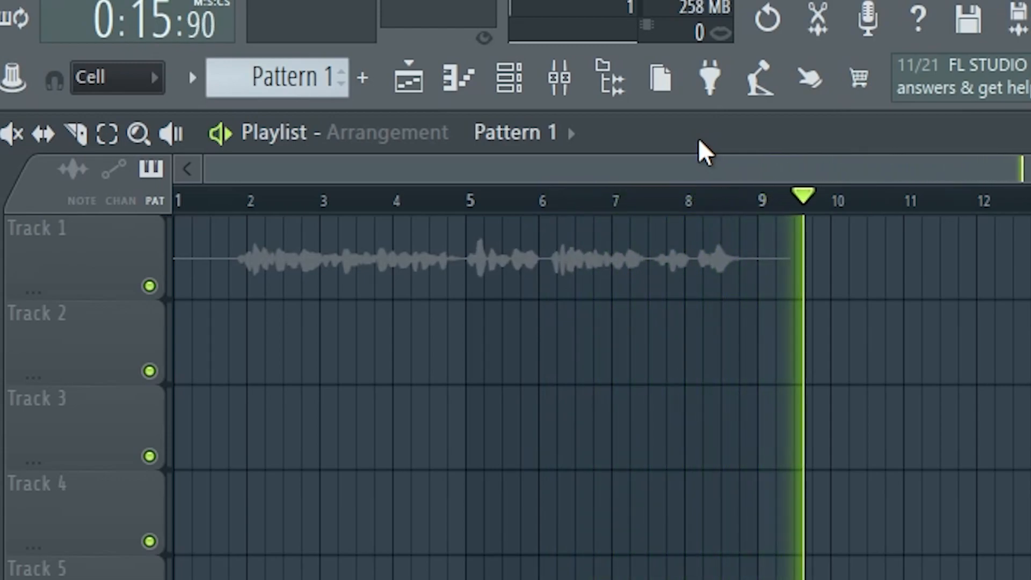
key(space)
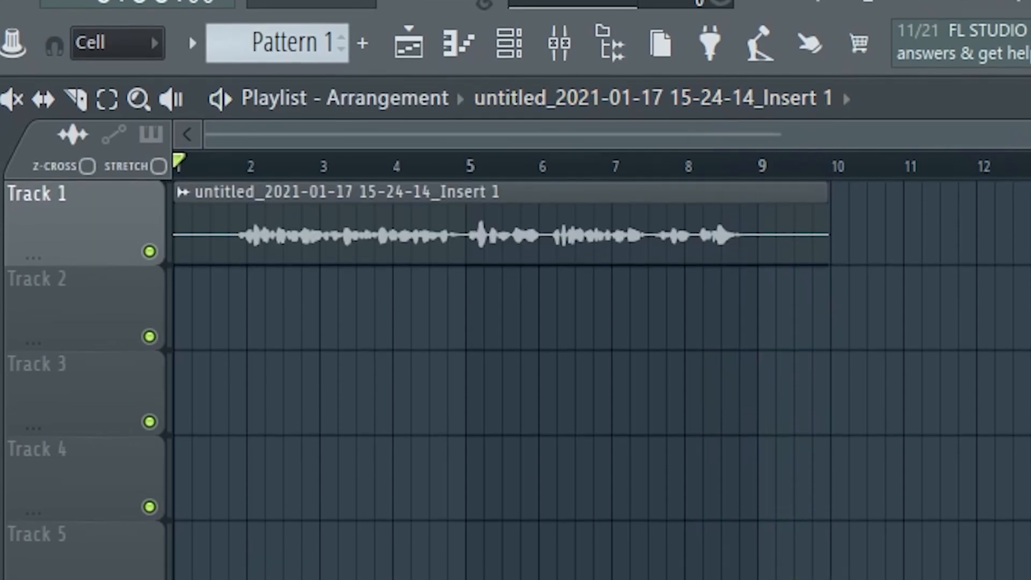
scroll(601, 397, up, 3)
scroll(602, 360, up, 3)
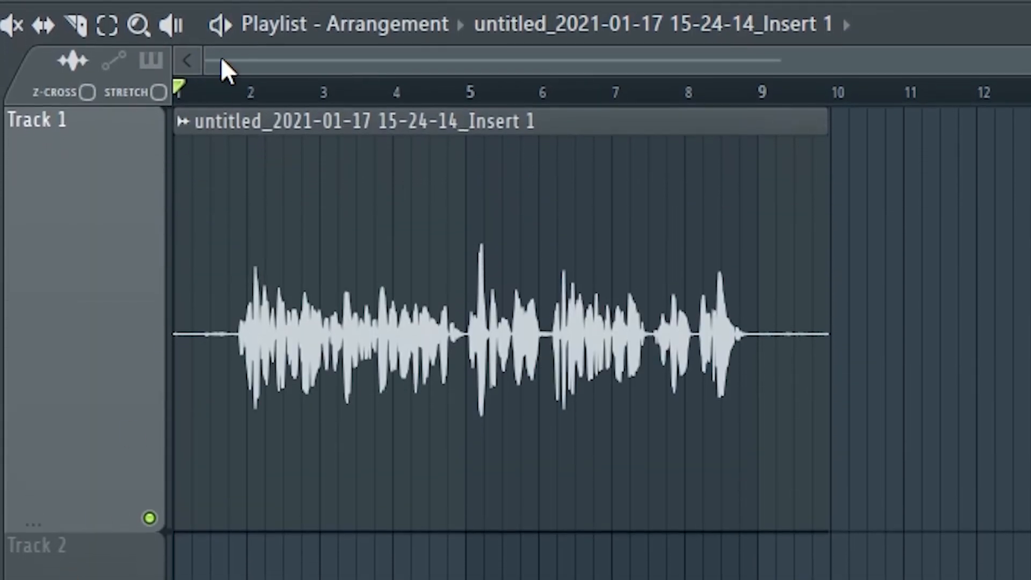
scroll(208, 124, up, 4)
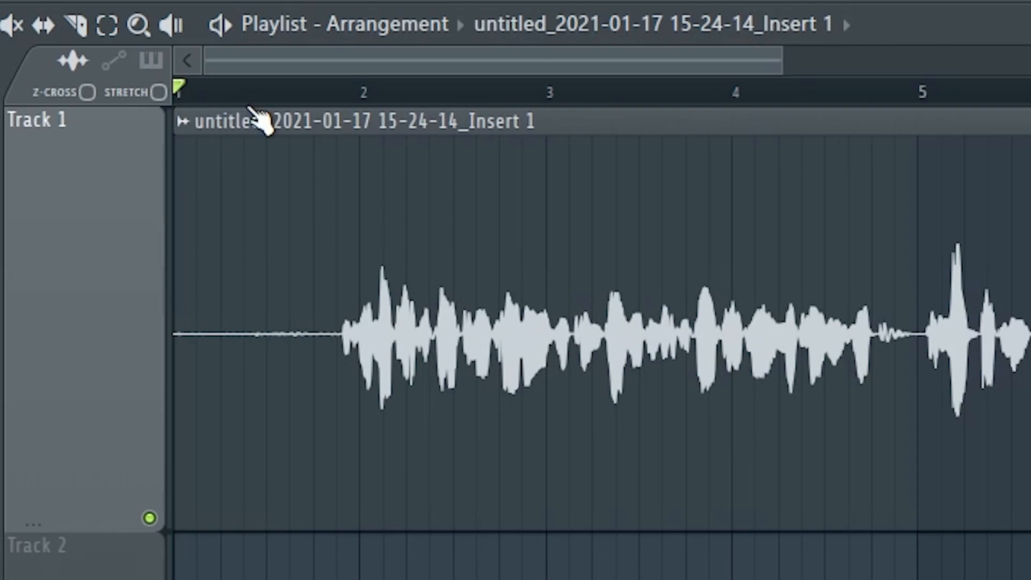
scroll(256, 113, down, 3)
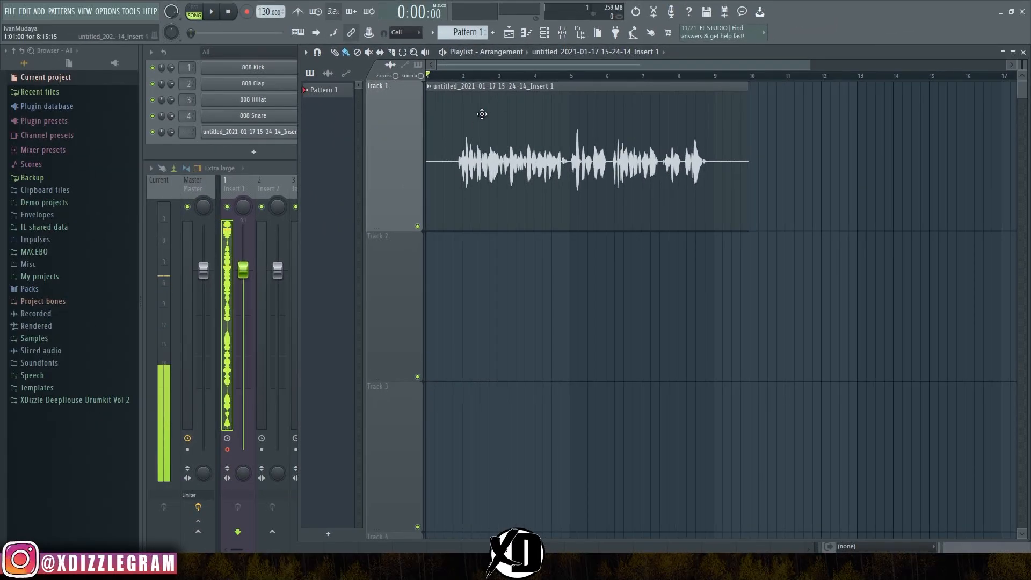
Open the Track 1 recording in the maximized Edison audio editor and normalize its level.
double_click(482, 113)
drag(357, 199, 404, 166)
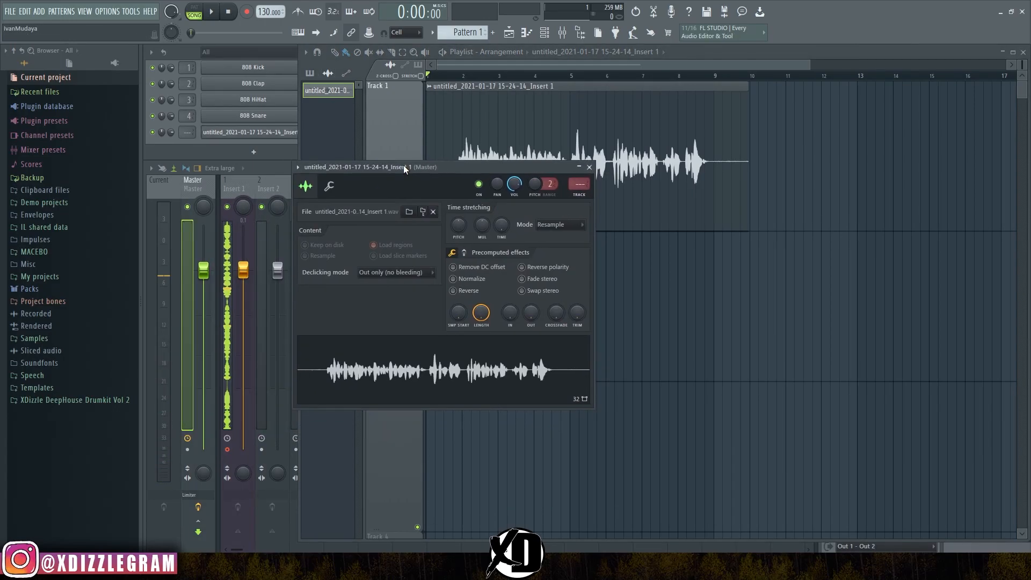
right_click(391, 349)
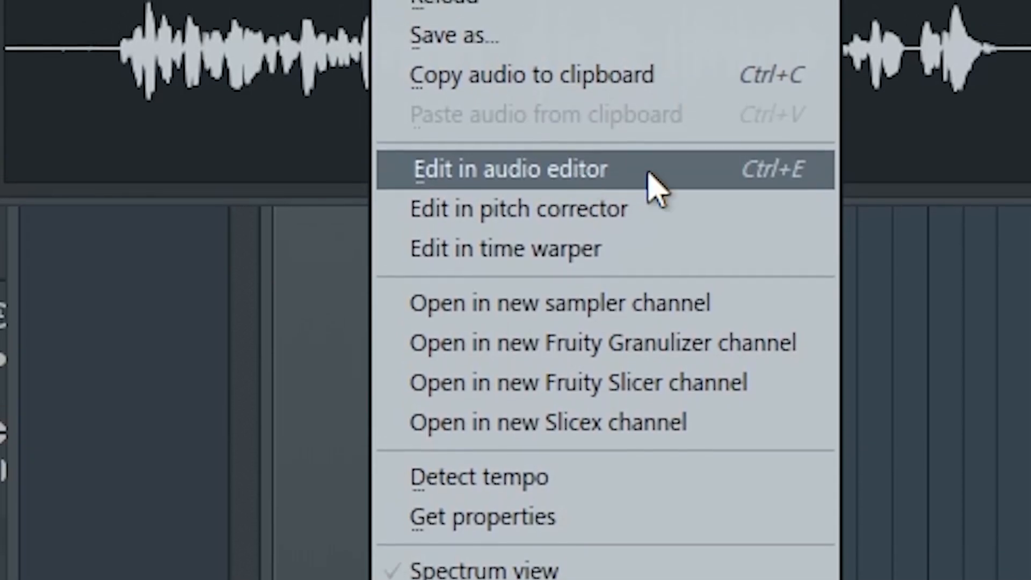
click(787, 170)
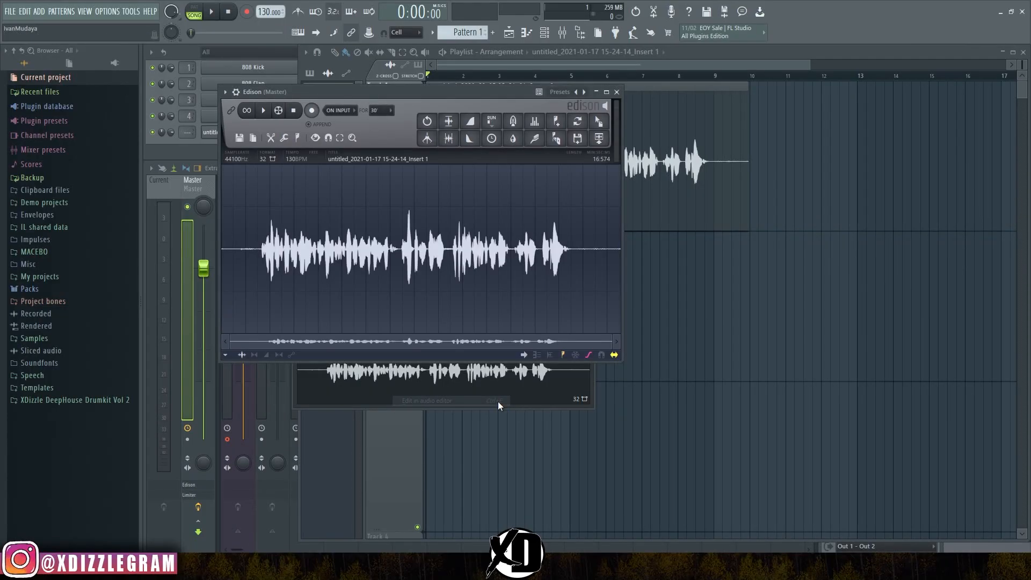
drag(411, 95, 430, 64)
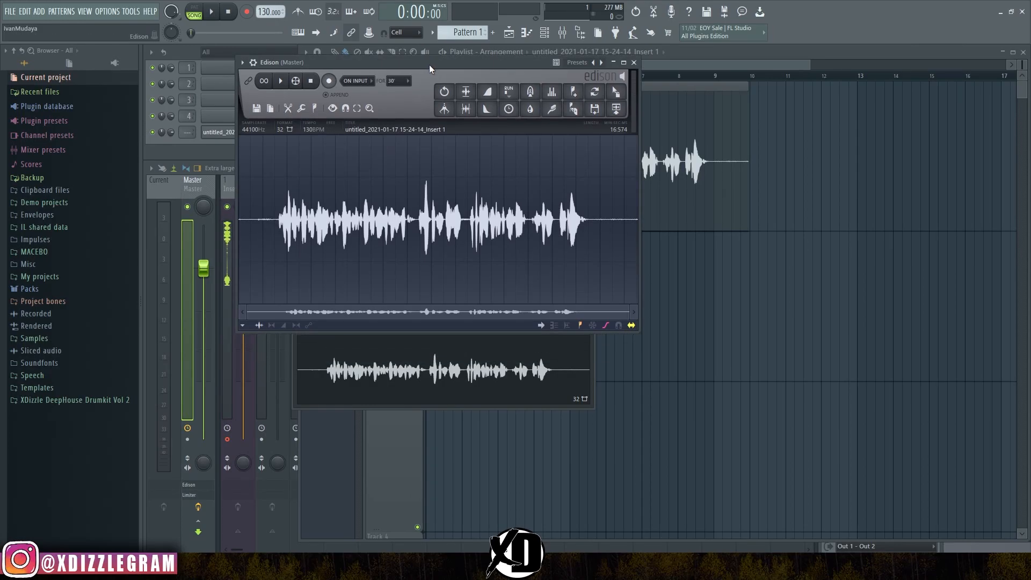
double_click(430, 65)
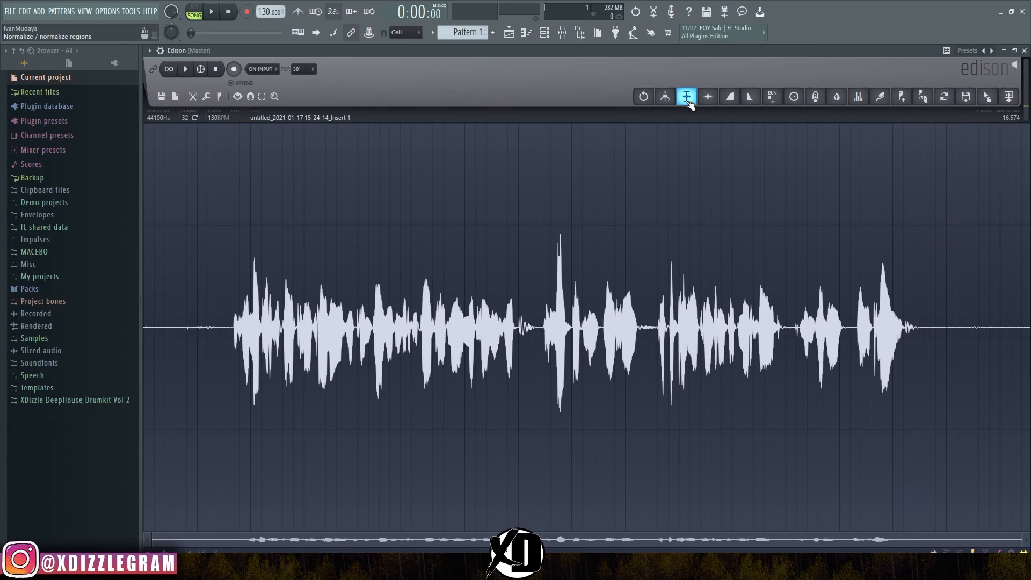
click(688, 99)
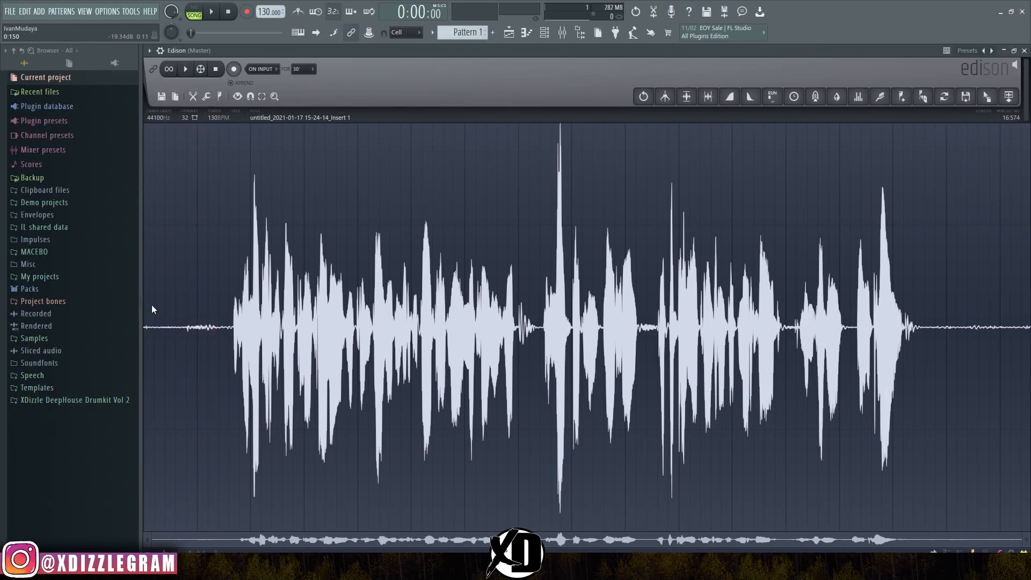
Acquire the denoiser's noise profile from the voice-free stretch at the start of the recording, about 0.06 to 0.76 seconds.
drag(147, 293, 159, 294)
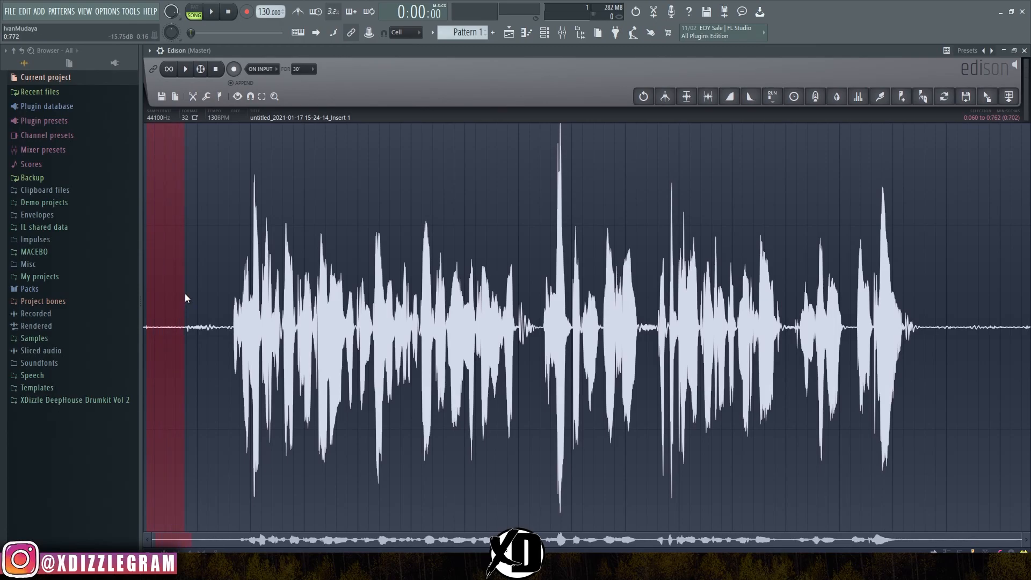
click(879, 98)
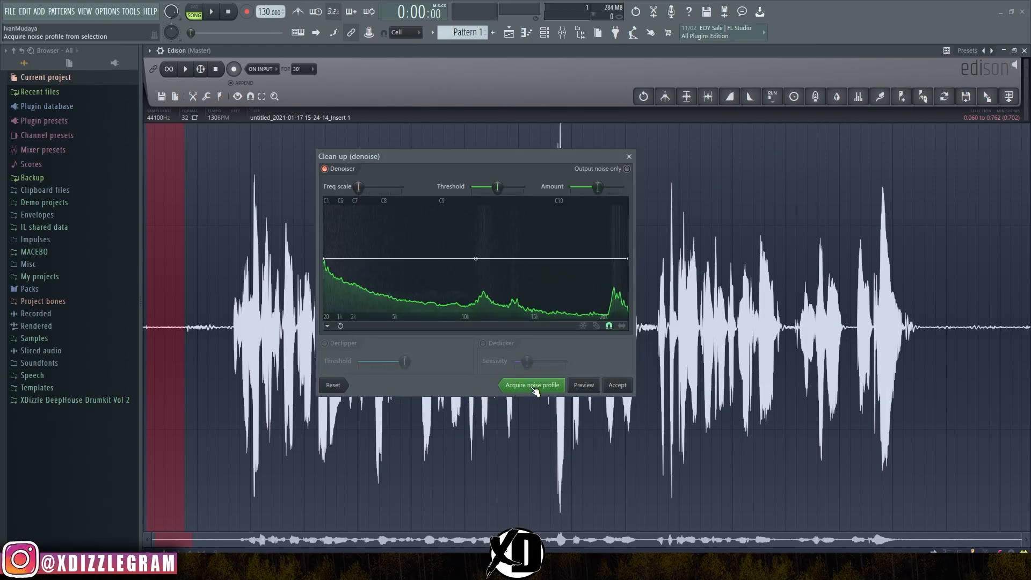
click(534, 386)
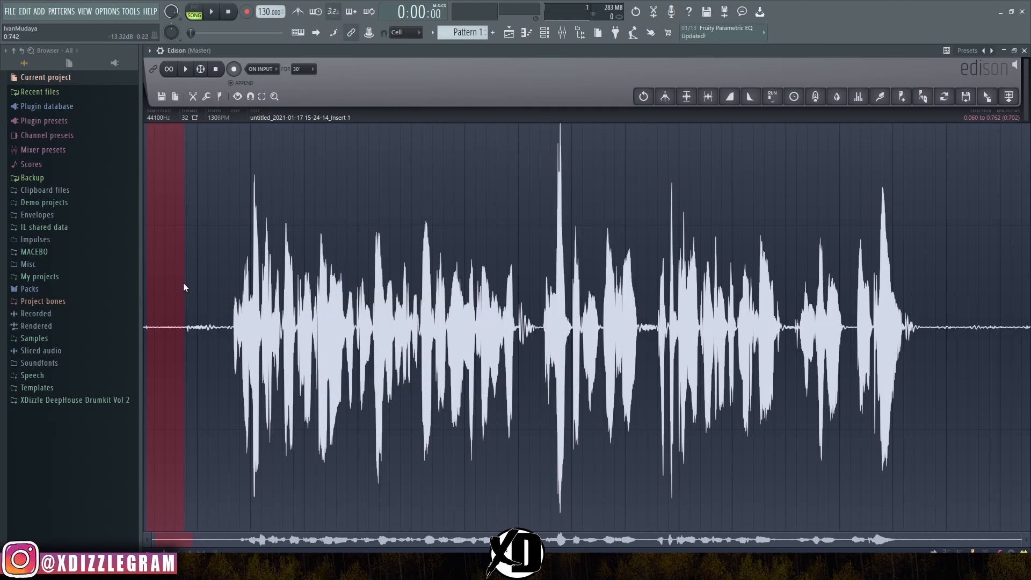
Try the denoiser with its default settings on the whole recording, and undo it.
drag(147, 317, 15, 302)
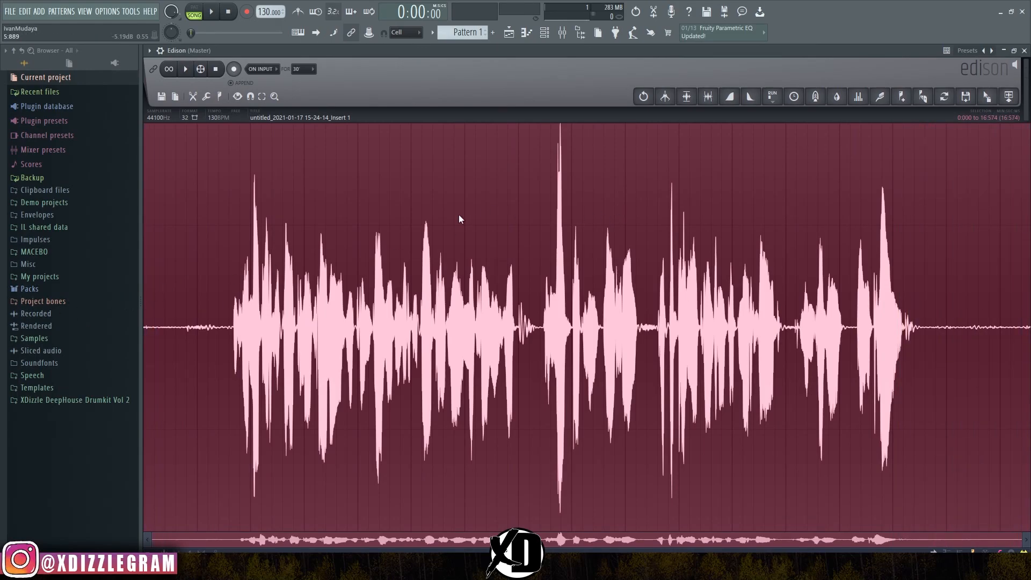
click(882, 97)
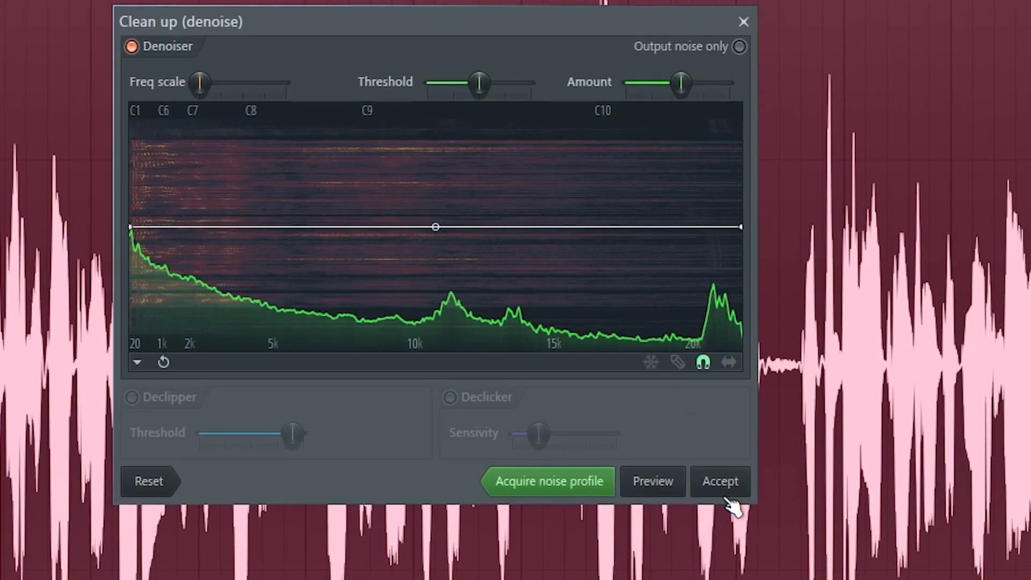
click(722, 480)
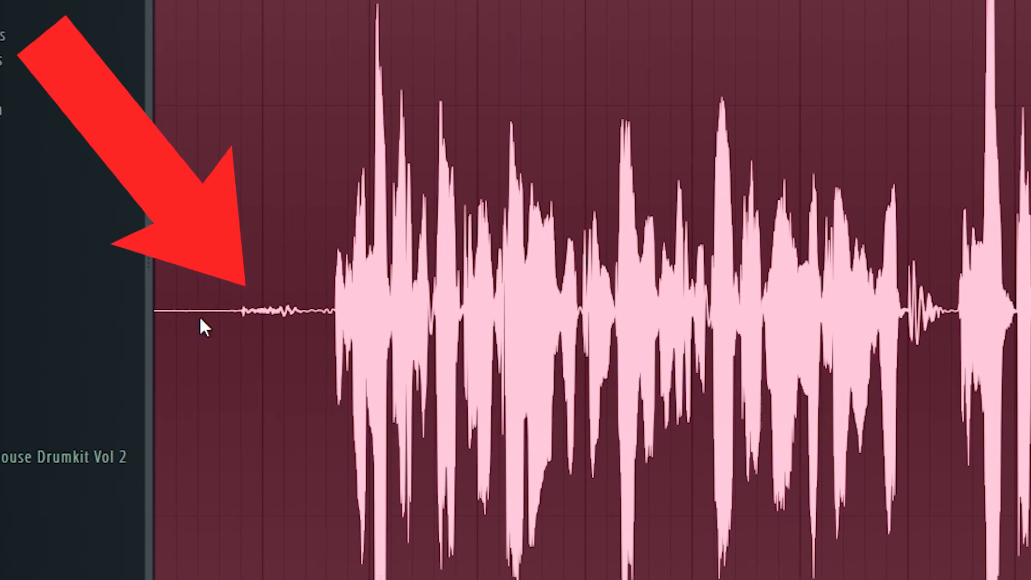
key(ctrl+z)
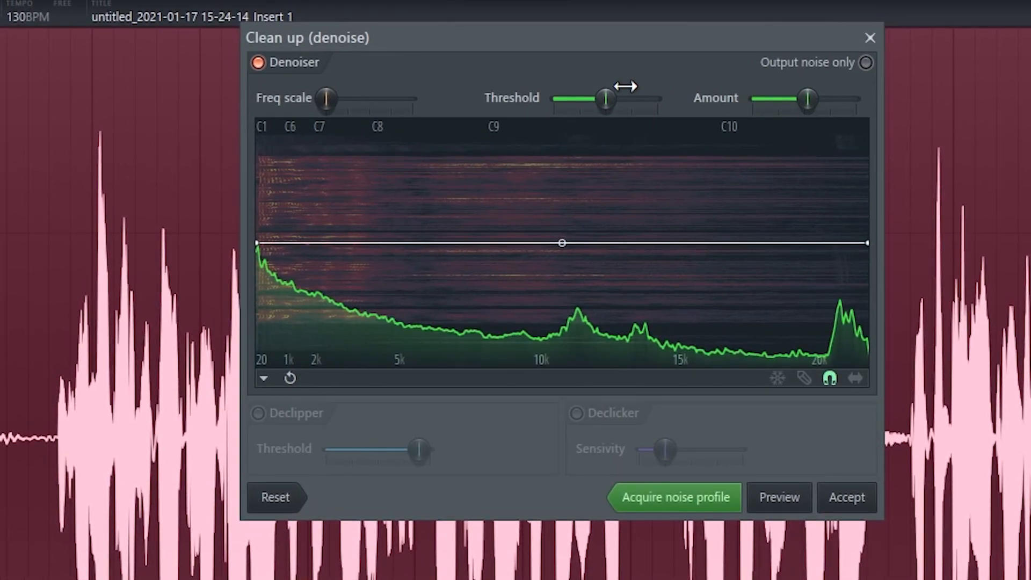
Apply the denoiser to the whole recording with Threshold near the middle and Amount lowered to about a quarter of its range.
mouse_move(328, 102)
mouse_down()
mouse_move(357, 101)
mouse_move(336, 103)
mouse_up()
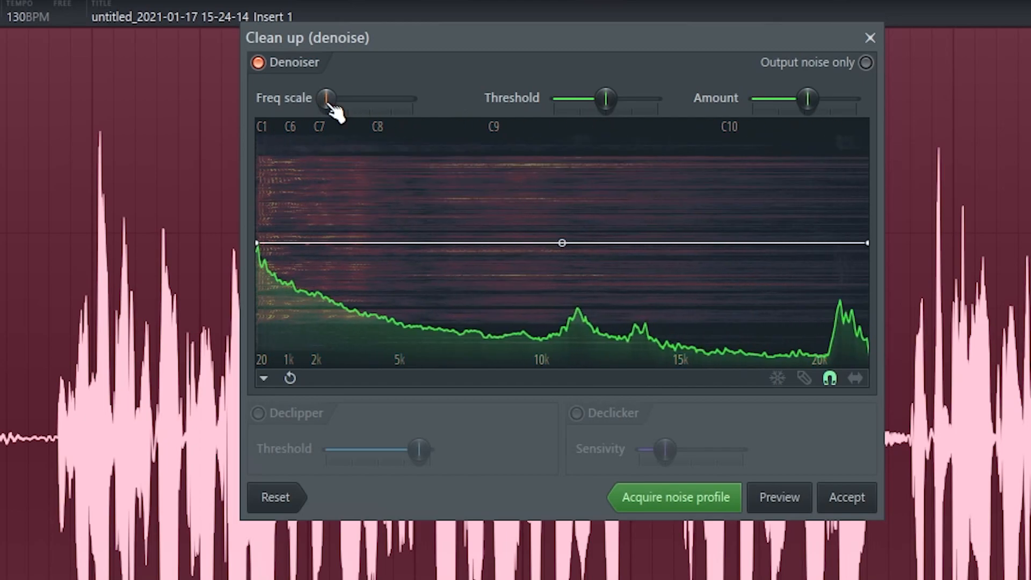
drag(612, 102, 582, 102)
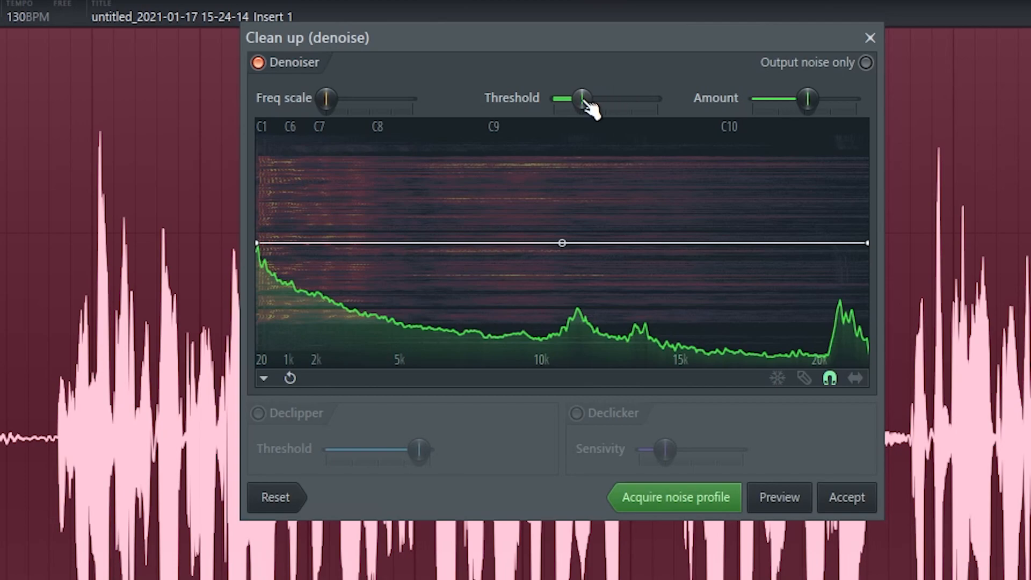
drag(591, 107, 619, 107)
drag(808, 99, 781, 99)
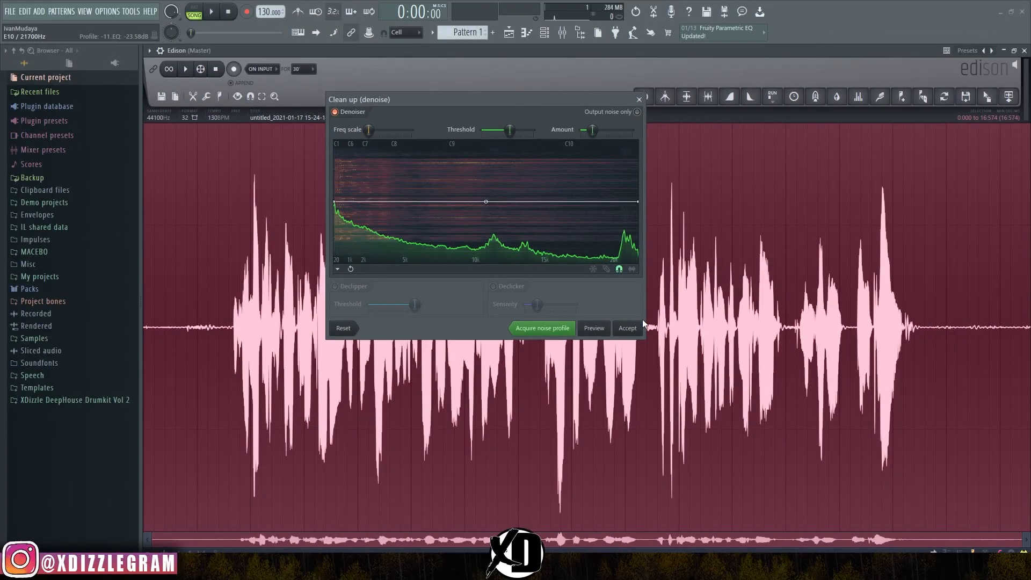
click(635, 327)
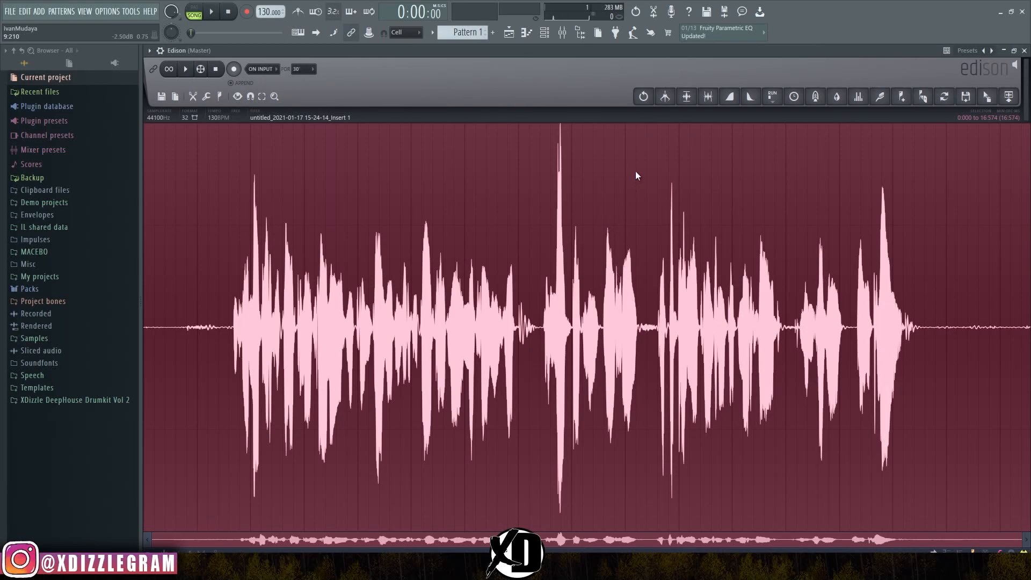
Restore the Edison window to its smaller size and close the audio editor.
double_click(594, 51)
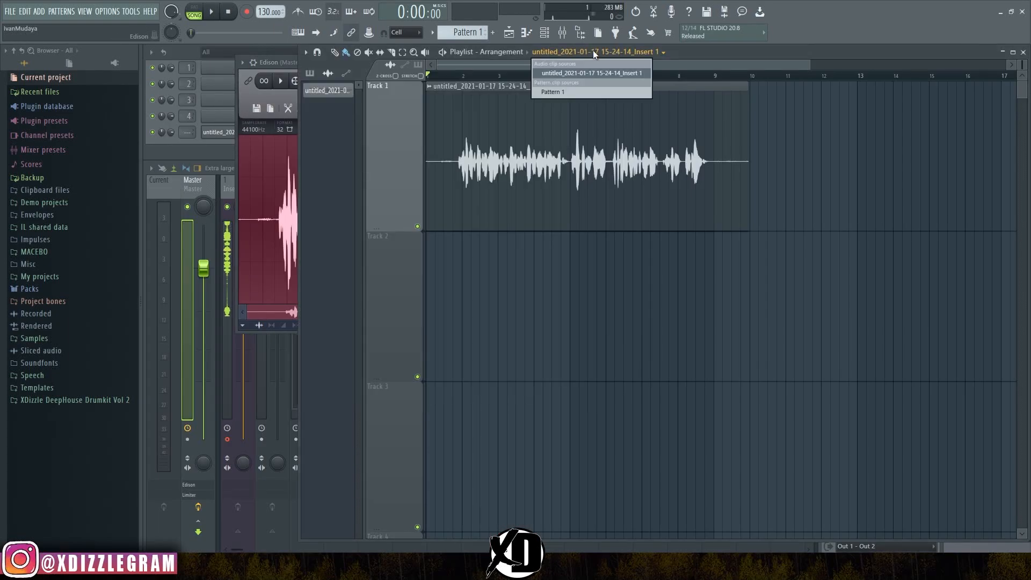
click(710, 57)
double_click(509, 130)
click(244, 107)
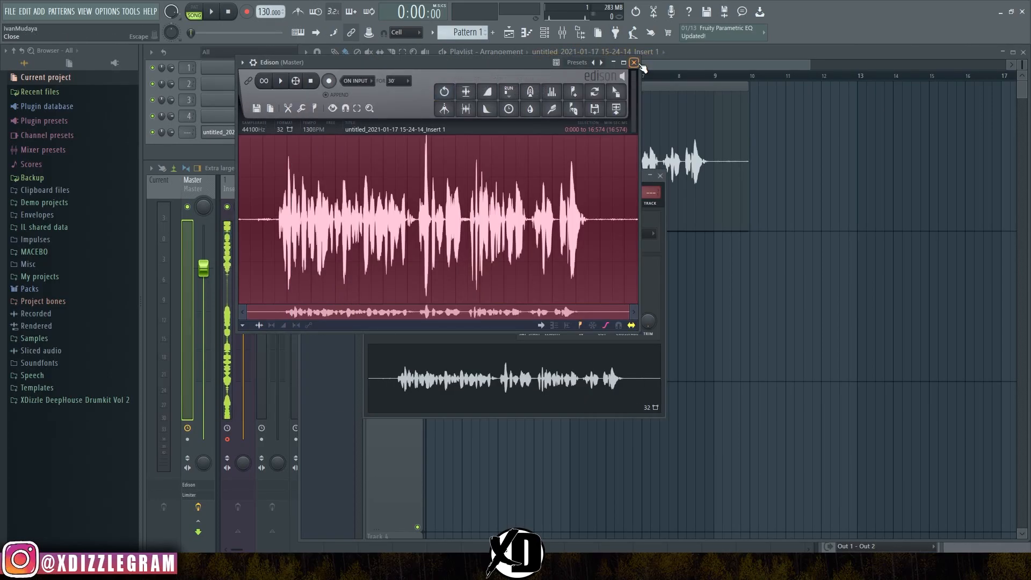
click(634, 63)
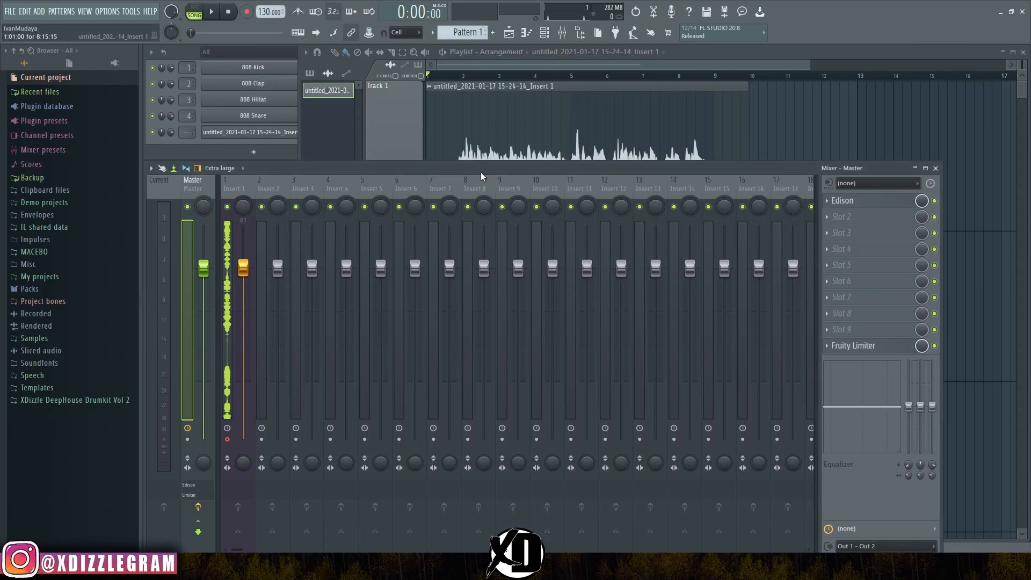
Route the recorded clip to a free mixer track and load Bertom Denoiser_x86 in its effect slot 2.
double_click(519, 123)
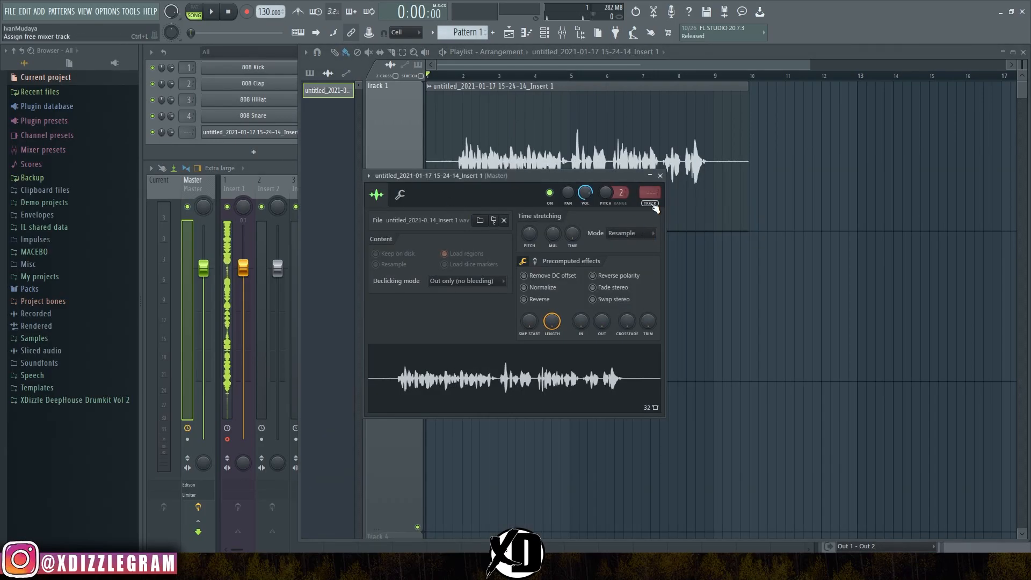
click(654, 207)
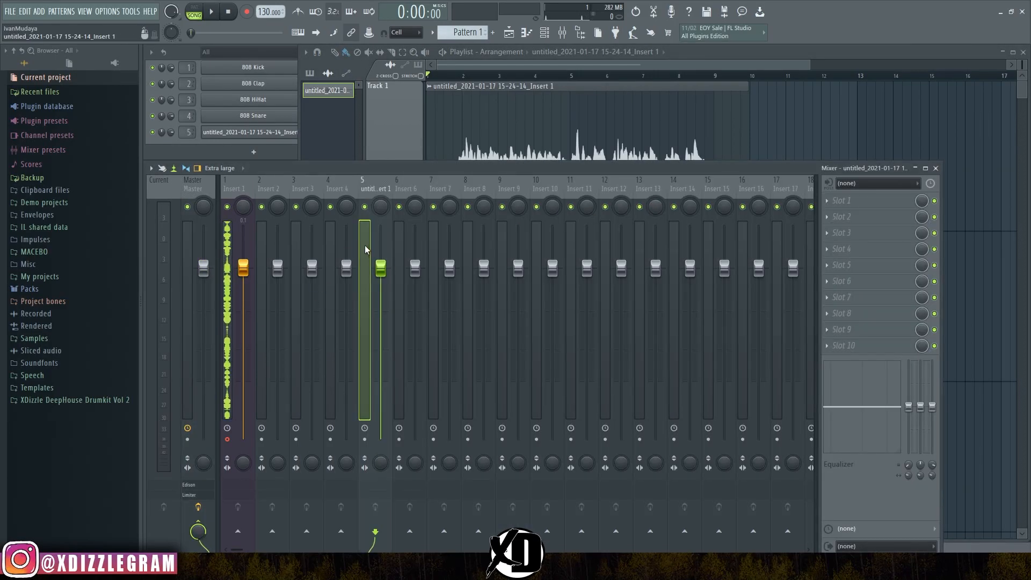
click(911, 272)
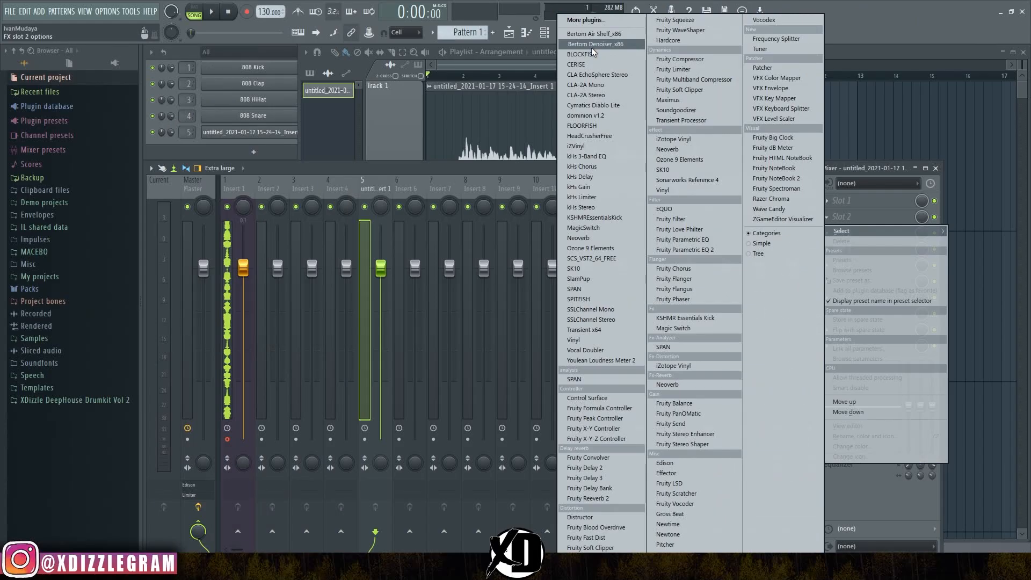
click(463, 191)
drag(398, 174, 542, 127)
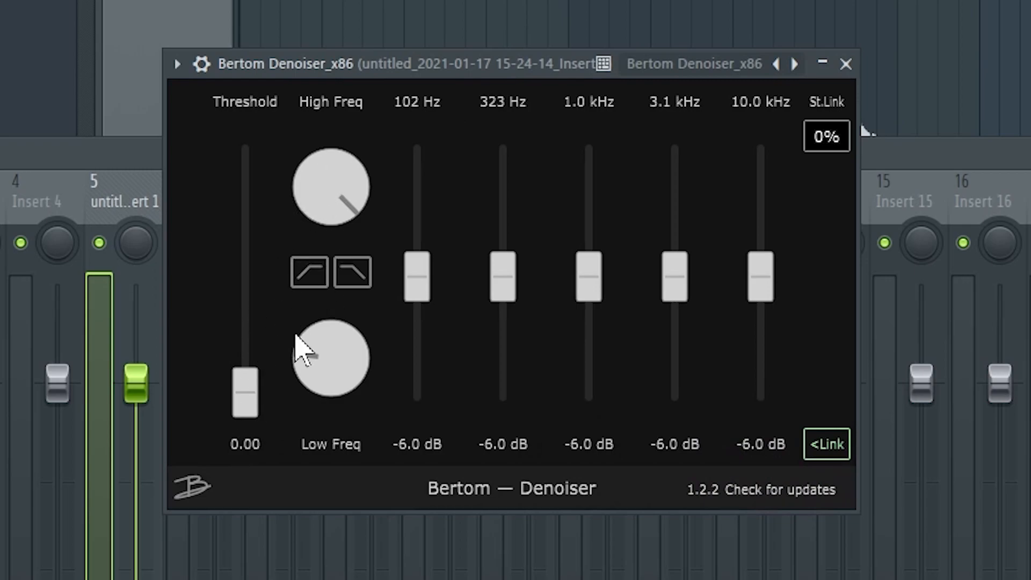
Try the Bertom Denoiser's low-cut and high-cut filters by switching them on and off.
click(310, 273)
click(350, 275)
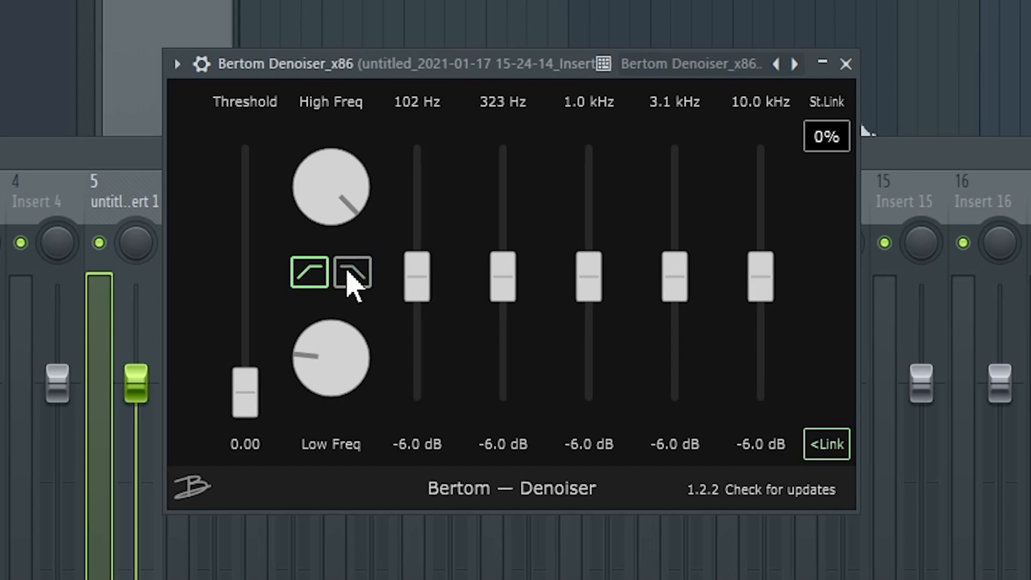
click(305, 275)
click(307, 275)
click(352, 275)
click(313, 274)
click(348, 277)
click(312, 276)
Lower Low Freq and High Freq so the five bands run from 34 Hz to 2.4 kHz, with both cut filters off.
drag(340, 378, 346, 481)
click(346, 275)
drag(329, 327, 320, 385)
drag(317, 209, 338, 240)
click(309, 273)
click(350, 274)
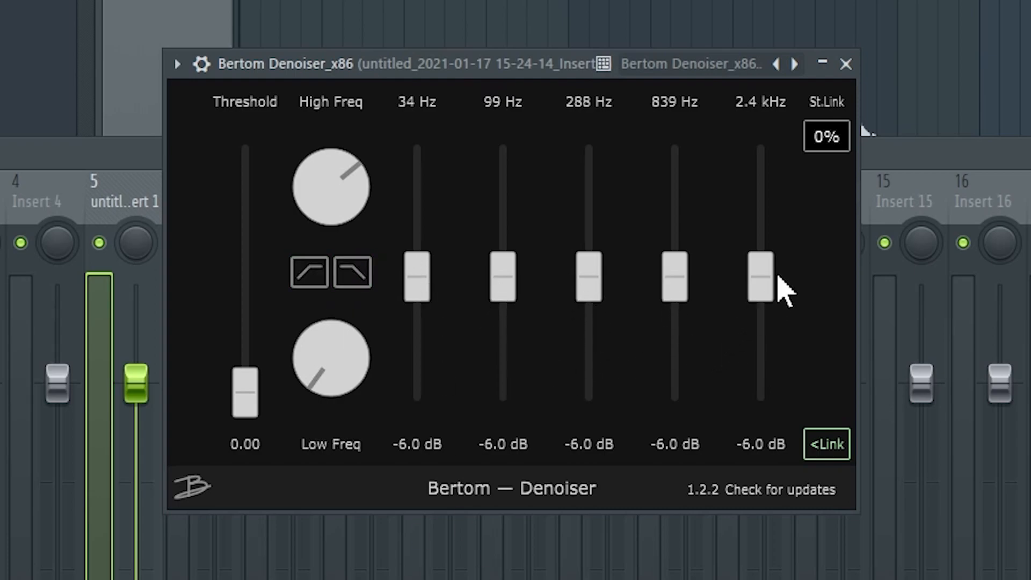
Lower all five Bertom Denoiser bands, from 34 Hz to 2.4 kHz, to -30.0 dB.
drag(758, 277, 781, 230)
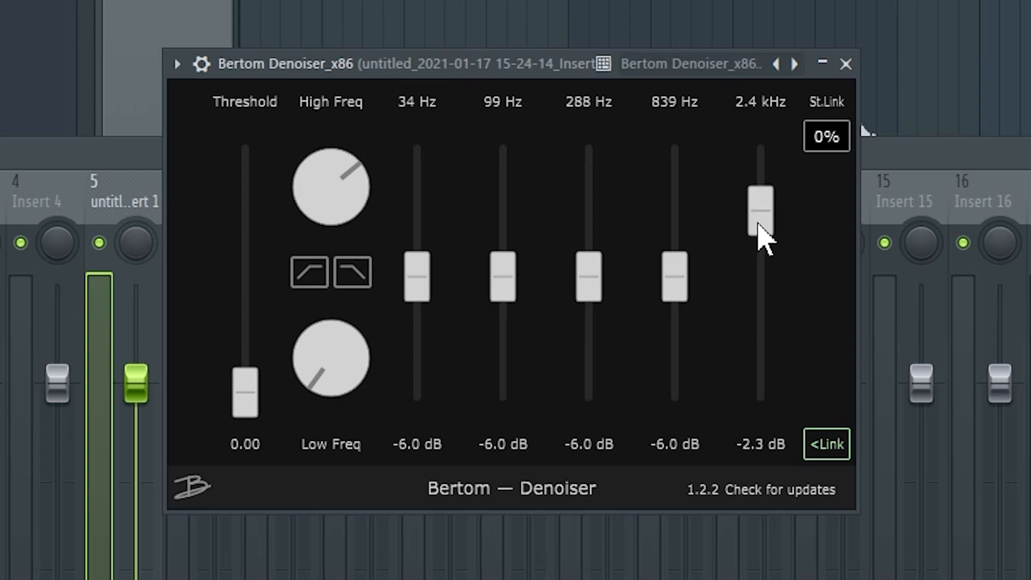
drag(759, 223, 783, 483)
drag(768, 398, 759, 483)
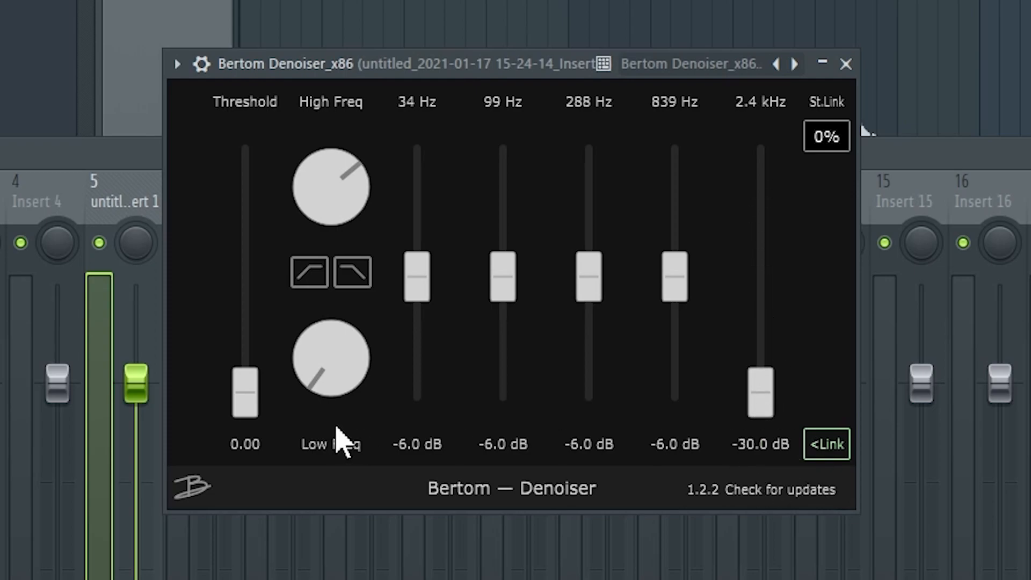
drag(672, 288, 678, 430)
drag(597, 282, 603, 406)
drag(503, 277, 525, 433)
drag(419, 279, 469, 492)
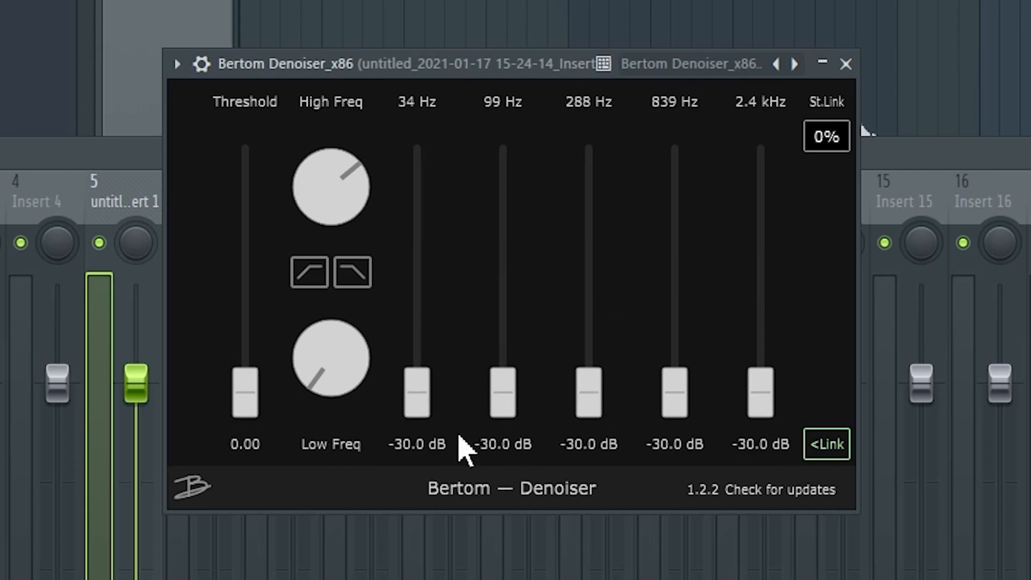
Reset all five Bertom Denoiser bands, from 34 Hz to 2.4 kHz, to -6.0 dB.
double_click(422, 398)
double_click(503, 398)
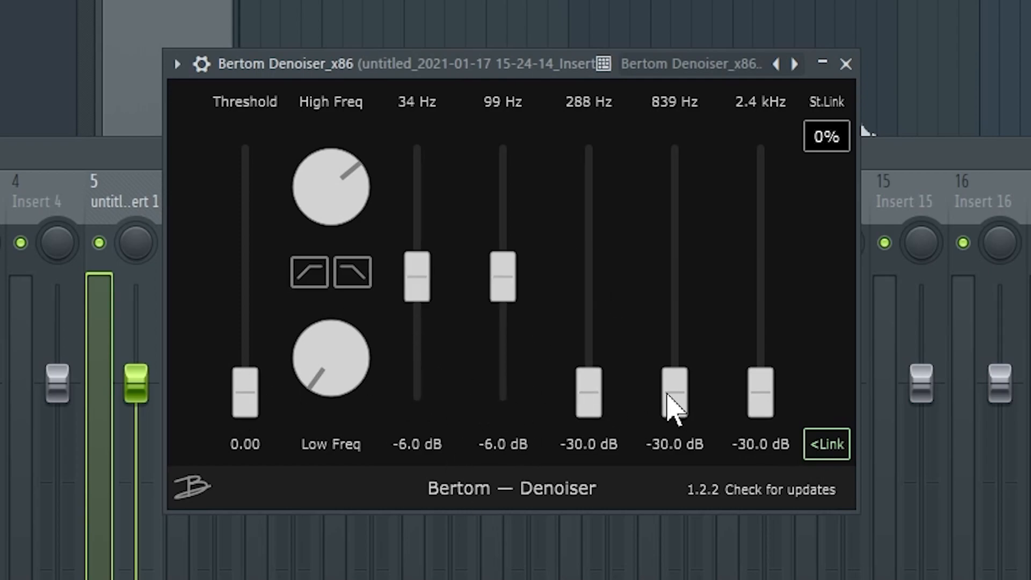
double_click(588, 398)
double_click(677, 397)
double_click(761, 397)
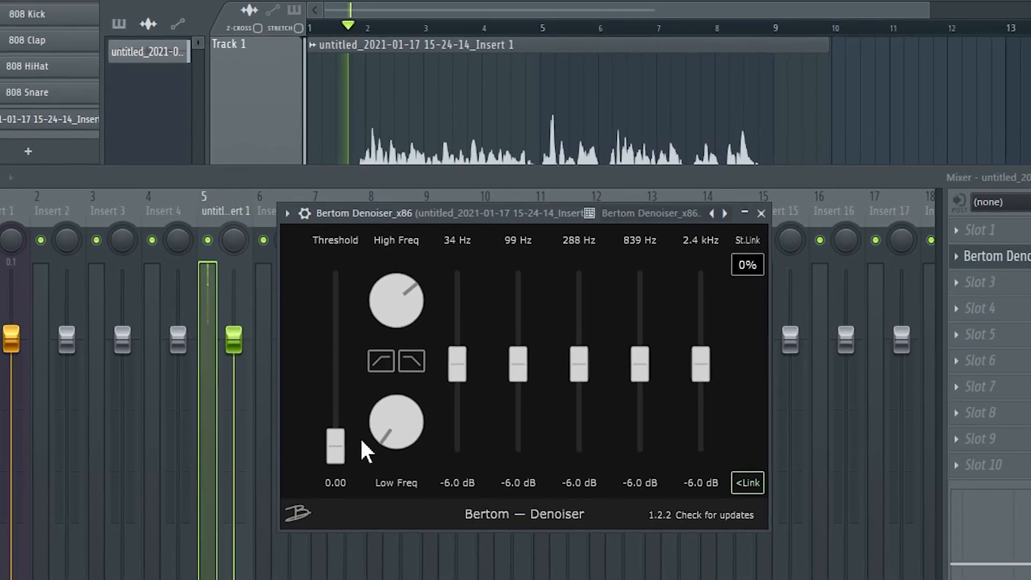
Raise the denoiser's Threshold to 0.73 during playback and replay the vocal to hear the reduction.
drag(338, 439, 329, 310)
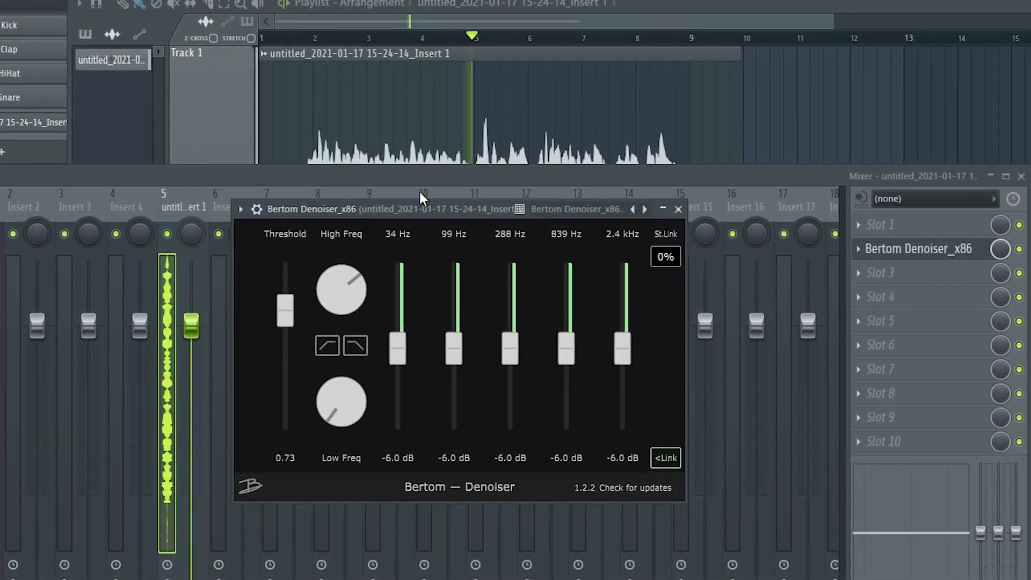
key(space)
key(space)
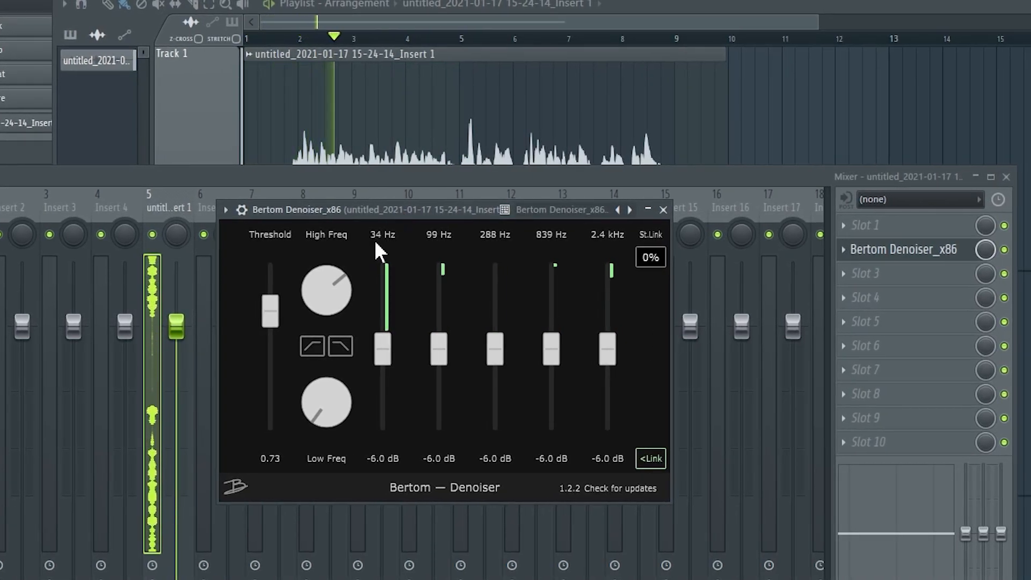
key(space)
Compare the vocal by playing it with Bertom Denoiser bypassed and again with it enabled.
click(1004, 250)
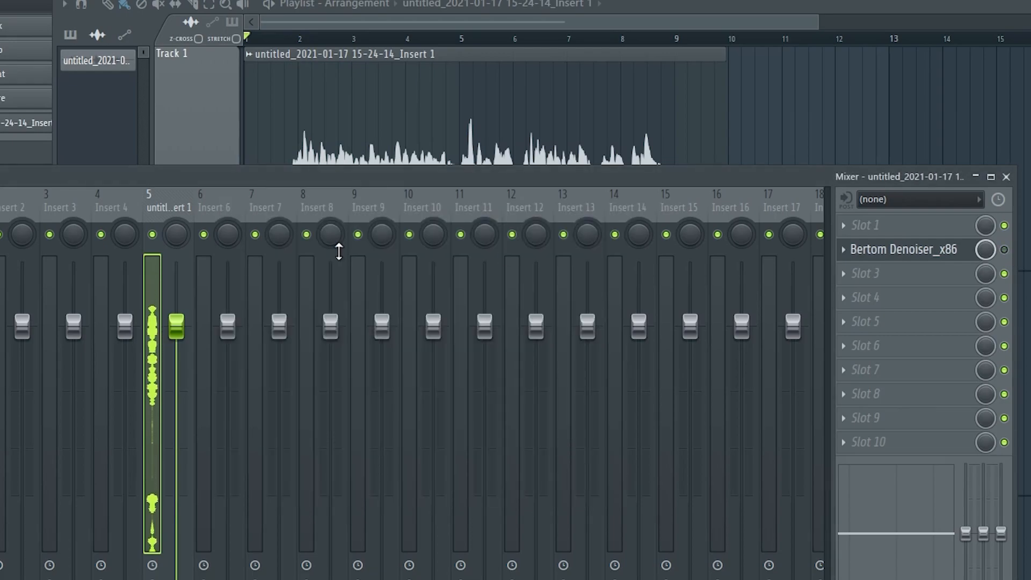
key(space)
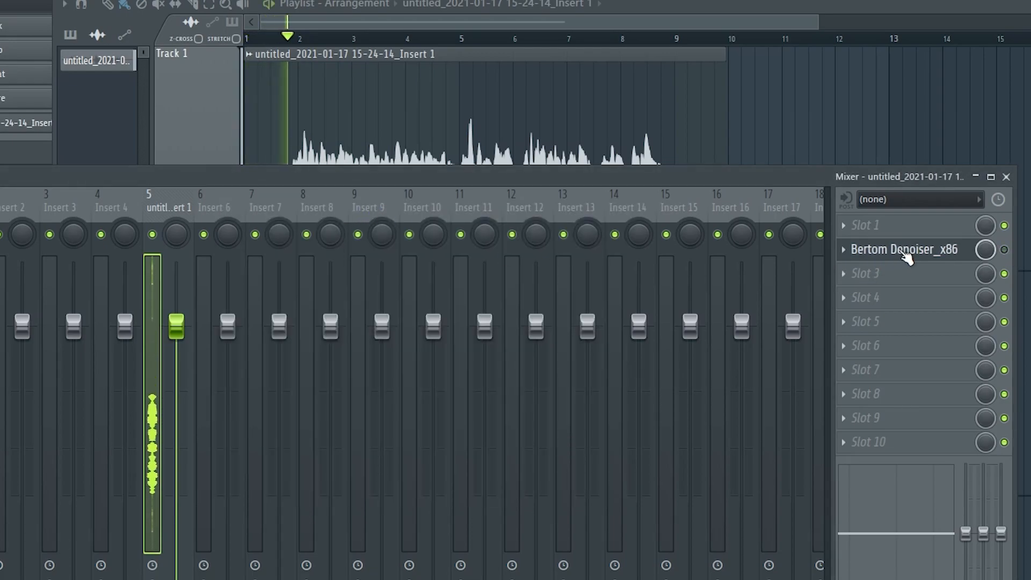
key(space)
click(1004, 250)
click(913, 250)
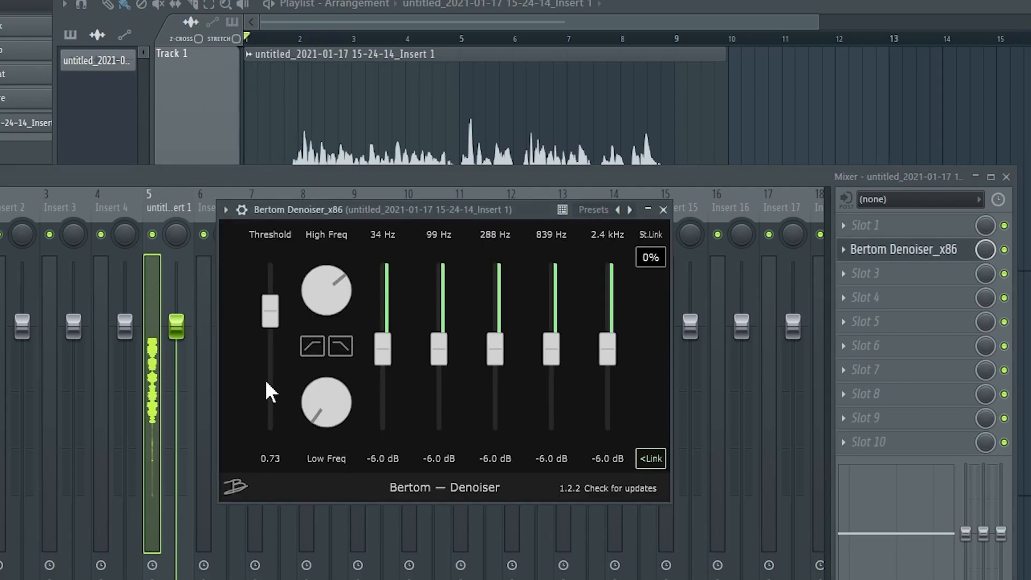
key(space)
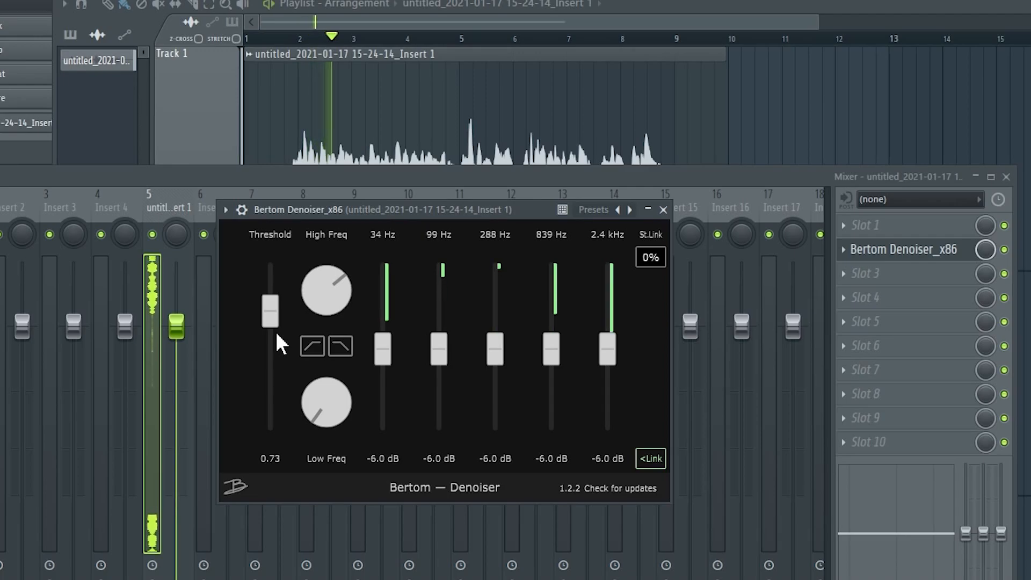
key(space)
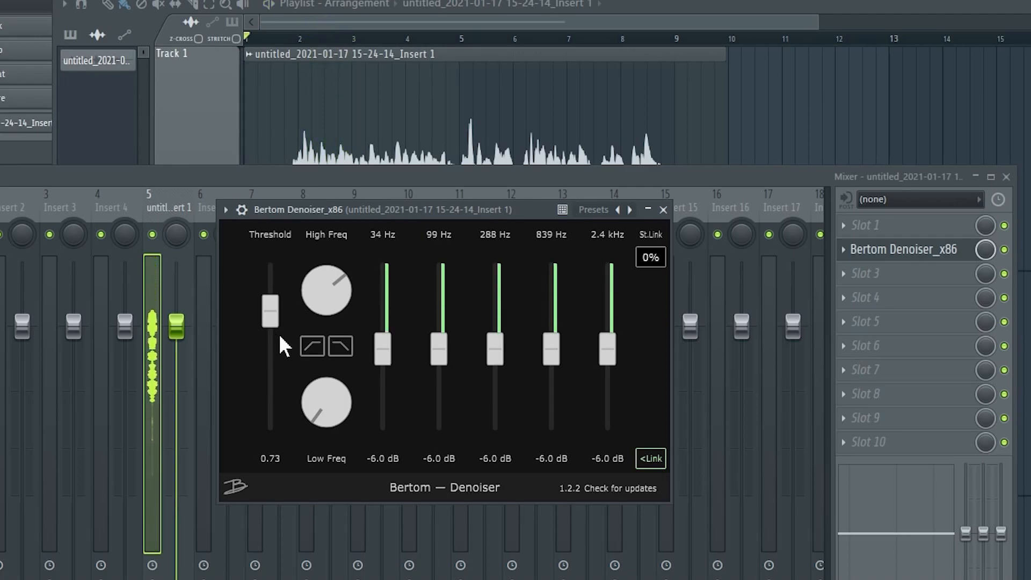
Lower the 2.4 kHz and 34 Hz bands to -30.0 dB, raise Threshold to 1.00, and audition the vocal.
drag(613, 354, 601, 449)
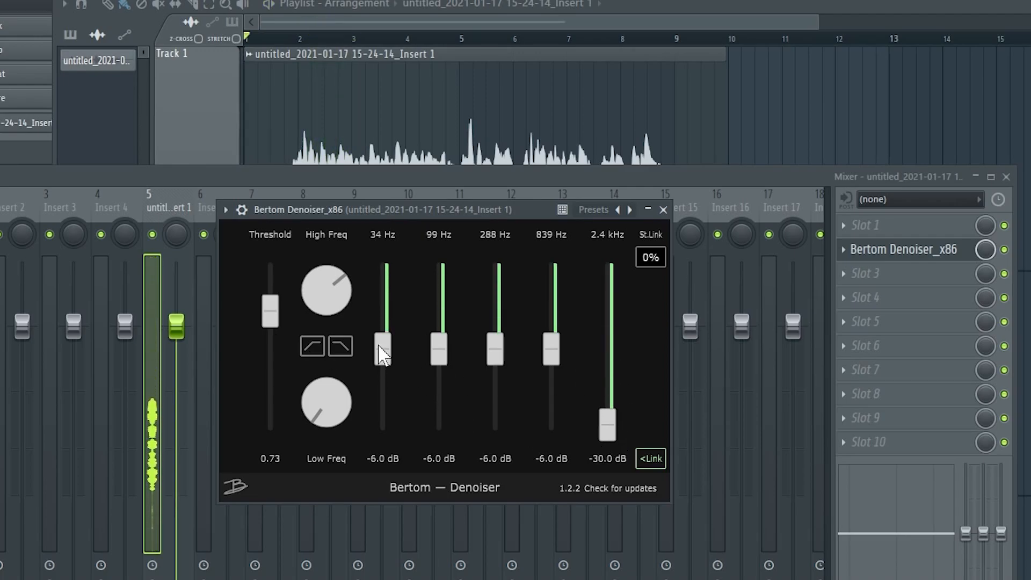
drag(382, 355, 387, 487)
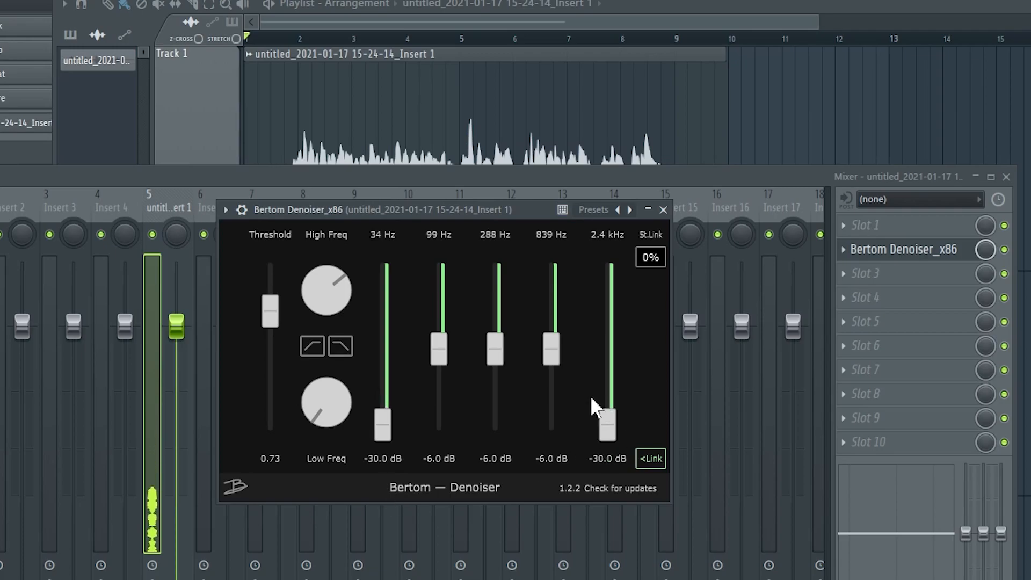
drag(270, 312, 270, 266)
key(space)
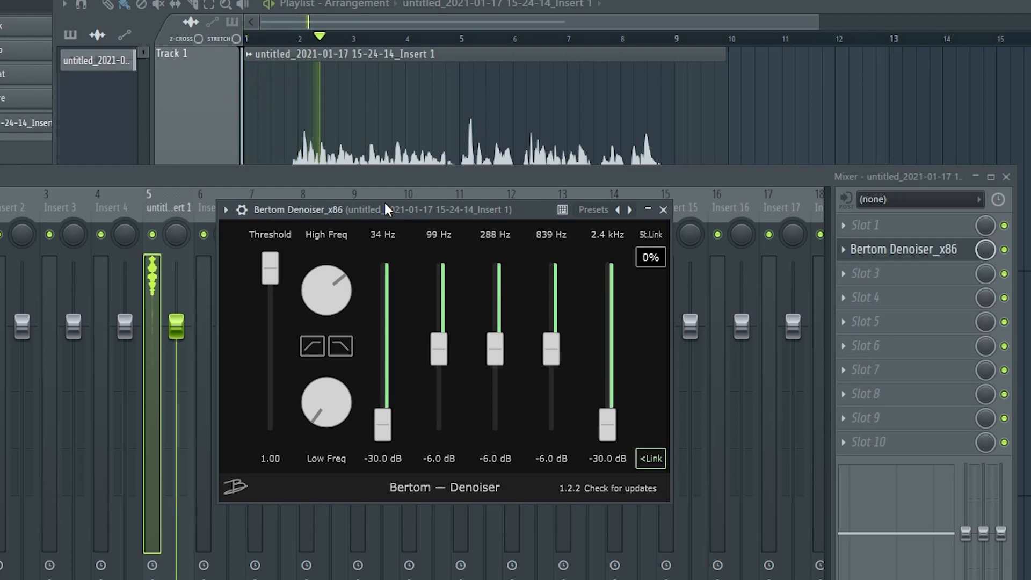
key(space)
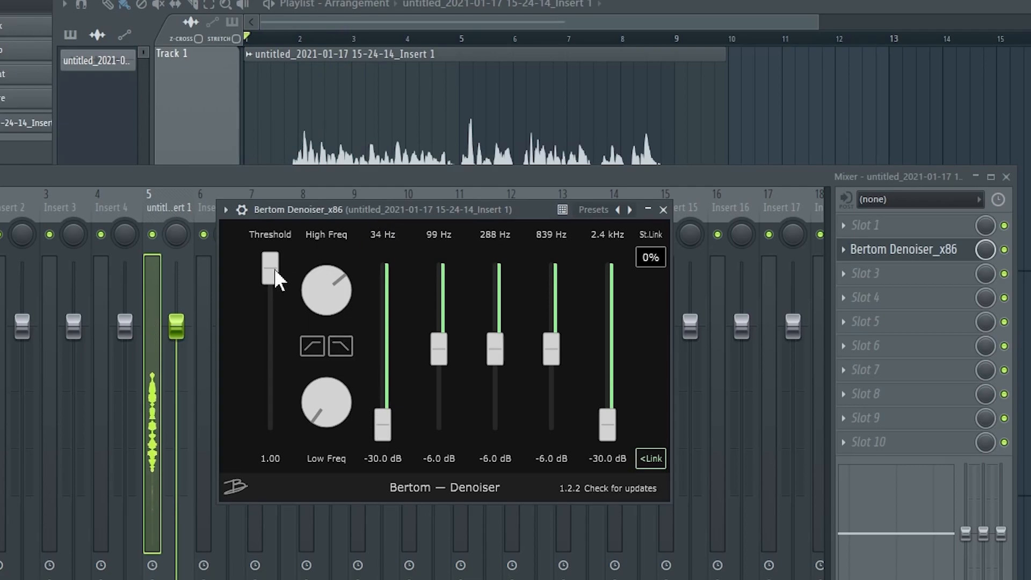
Set Threshold to 0.56 and, with the low-cut filter on, raise Low Freq until the lowest band is 133 Hz, auditioning the vocal.
drag(274, 268, 282, 337)
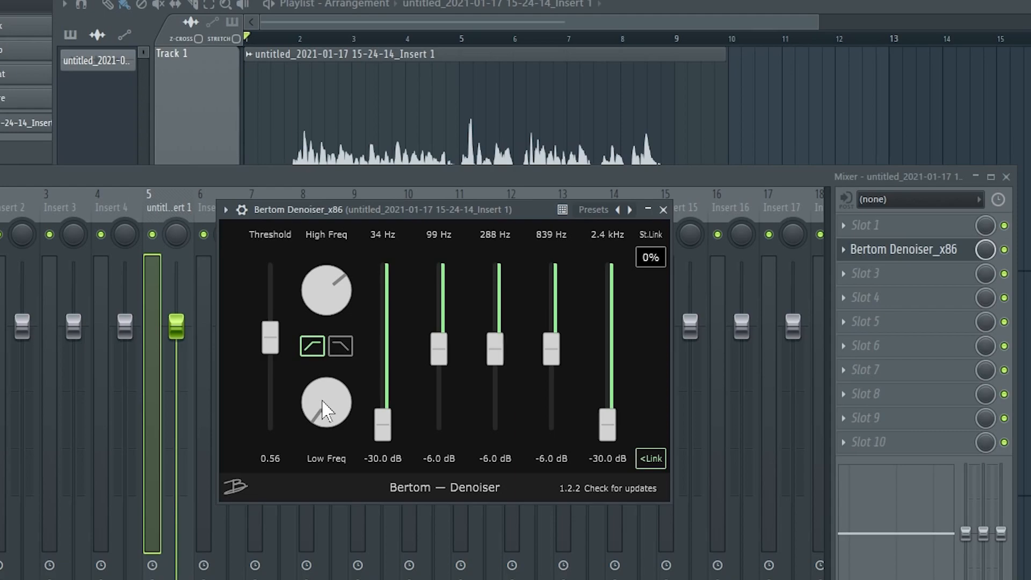
drag(327, 383, 333, 356)
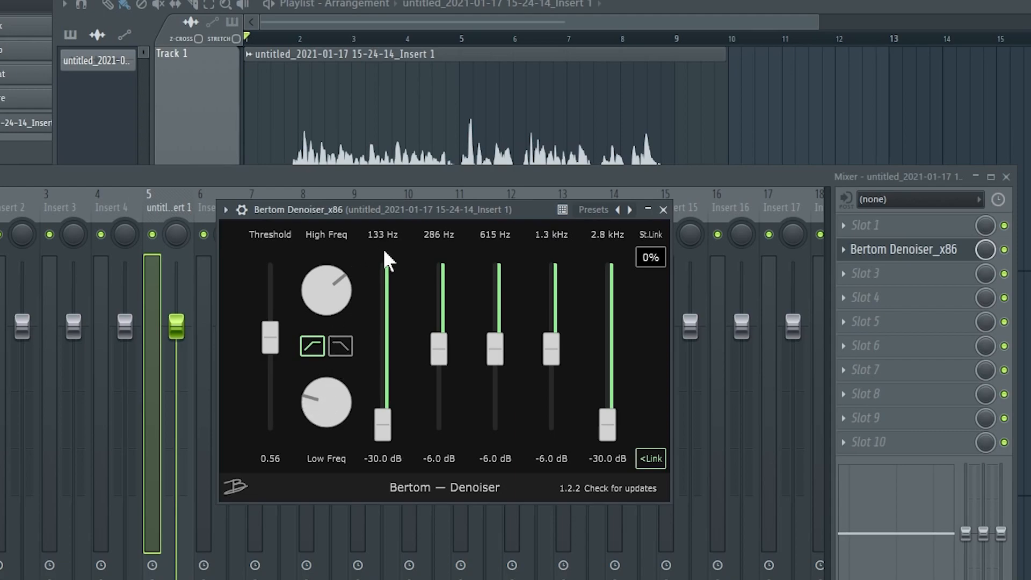
key(space)
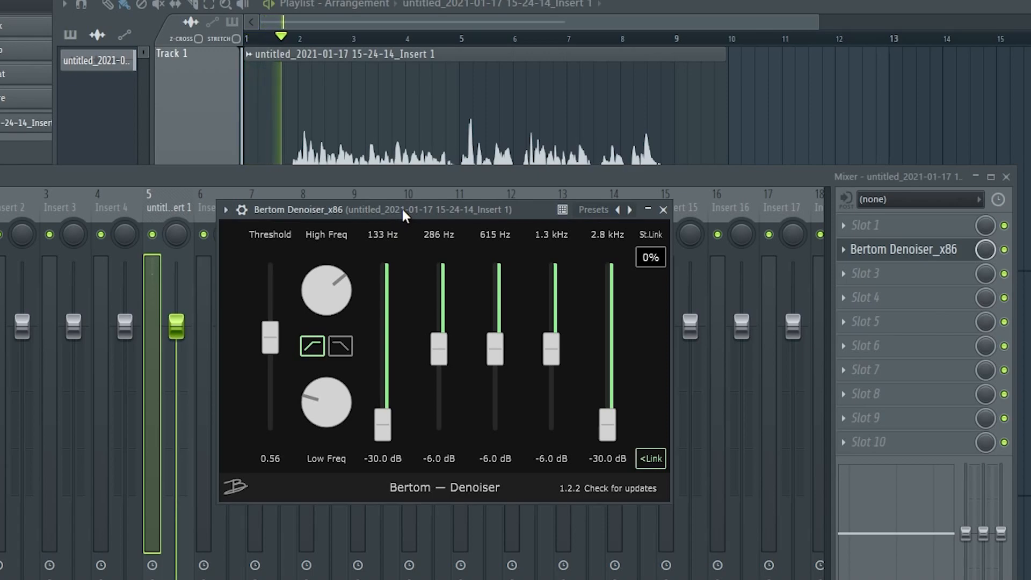
key(space)
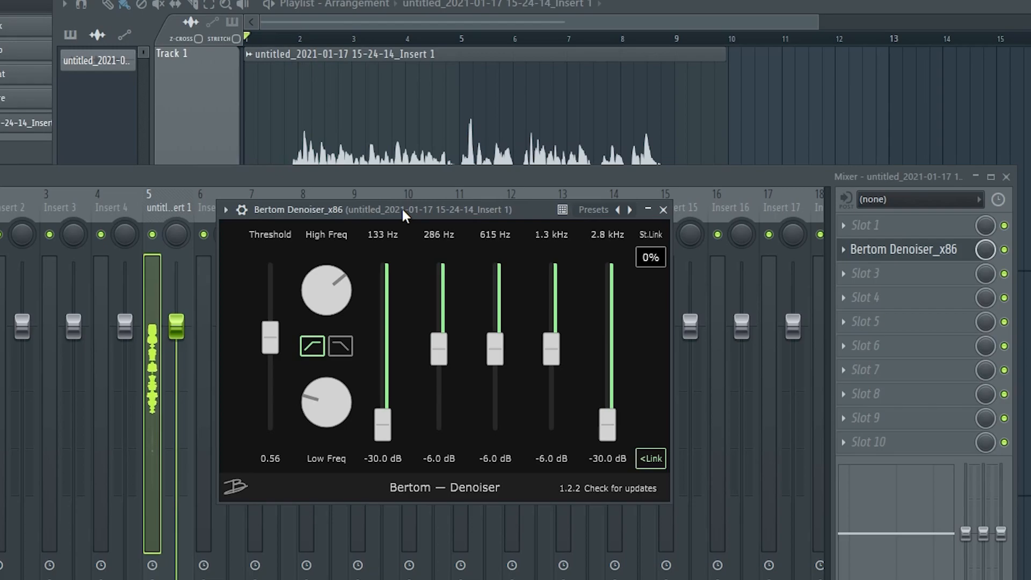
Turn on the high-cut filter, lower High Freq so the bands run from 114 to 742 Hz, and play from just before bar 2.
click(340, 346)
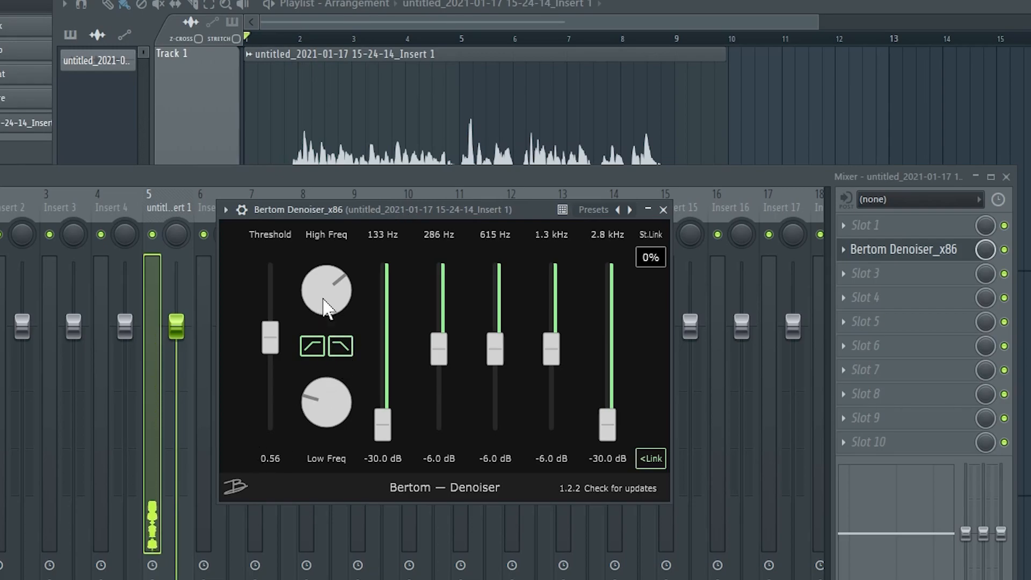
mouse_move(321, 293)
mouse_down()
mouse_move(327, 321)
mouse_move(322, 298)
mouse_move(322, 311)
mouse_up()
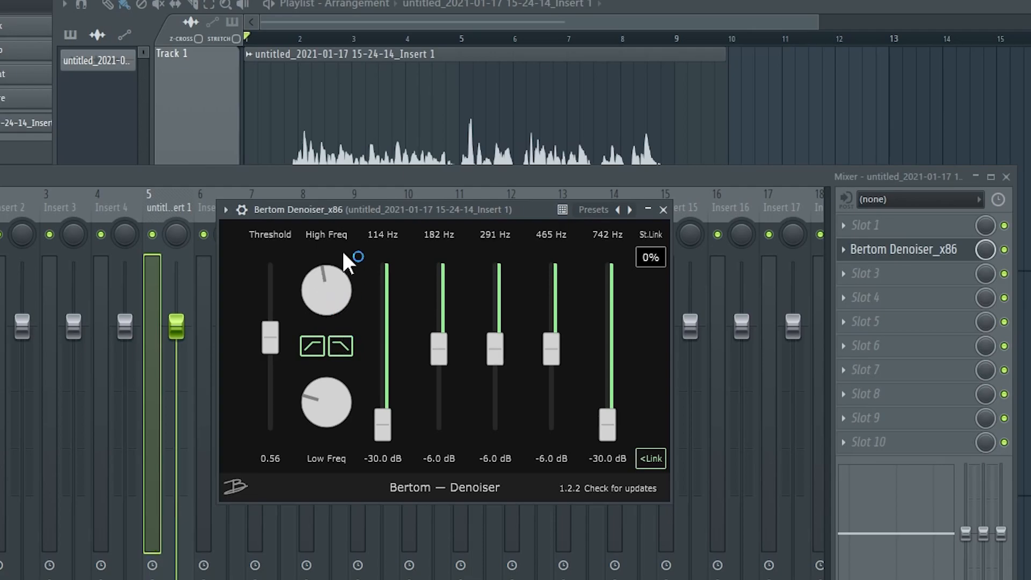
click(294, 43)
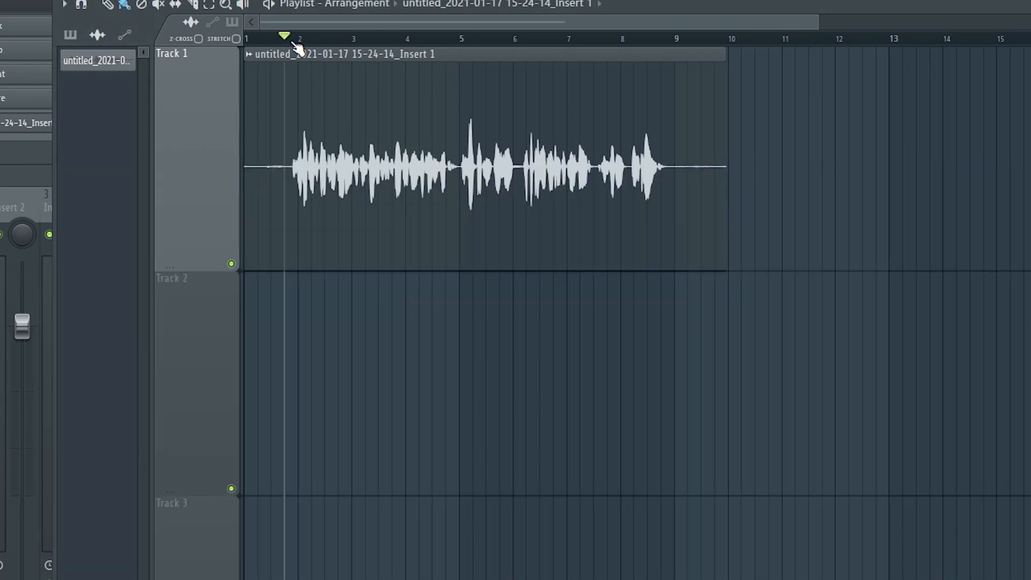
key(space)
Reopen Bertom Denoiser and sweep High Freq down and back up to 11.1 kHz, finishing with both cut filters on.
click(44, 177)
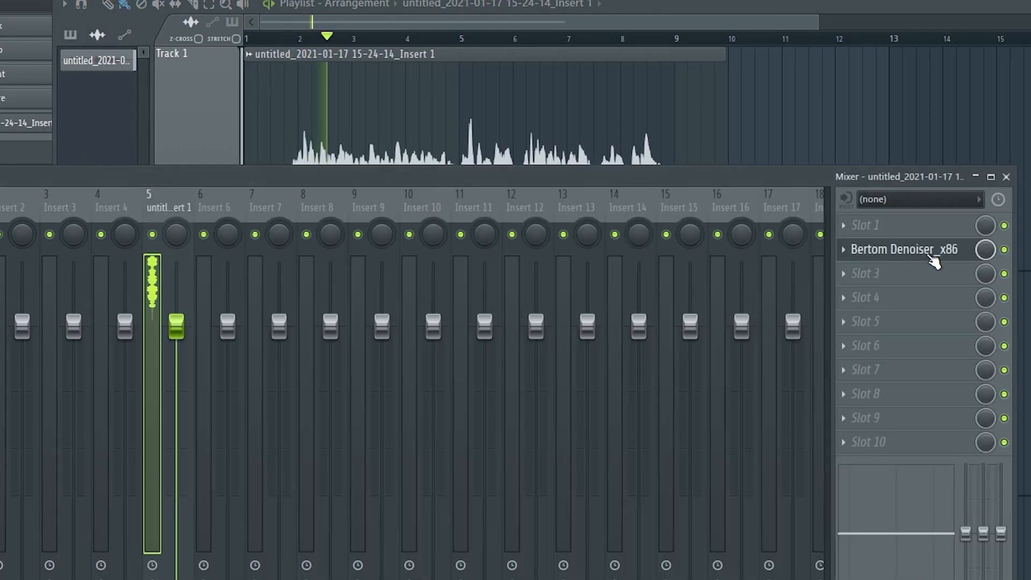
click(933, 260)
click(447, 402)
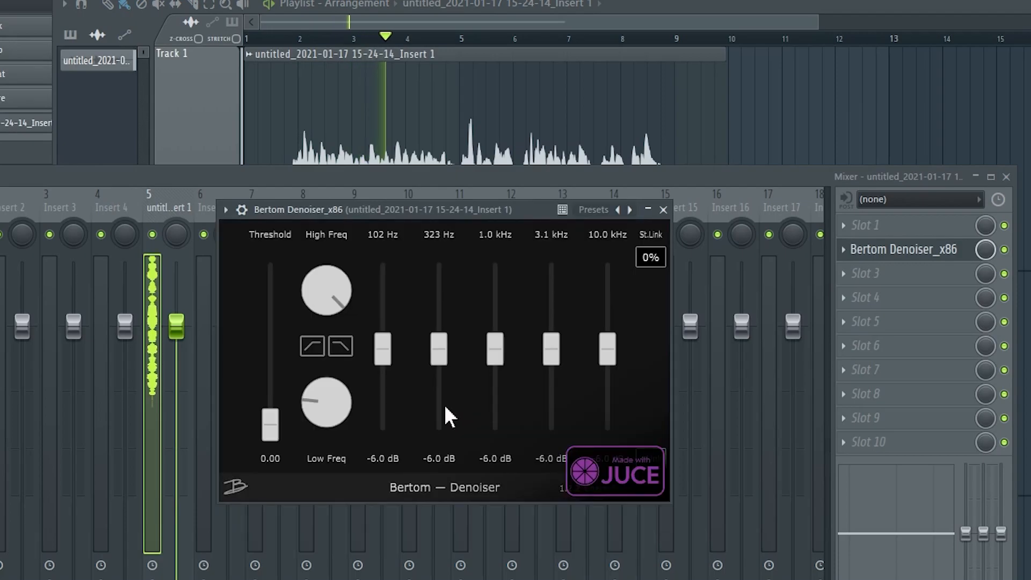
drag(317, 294, 340, 429)
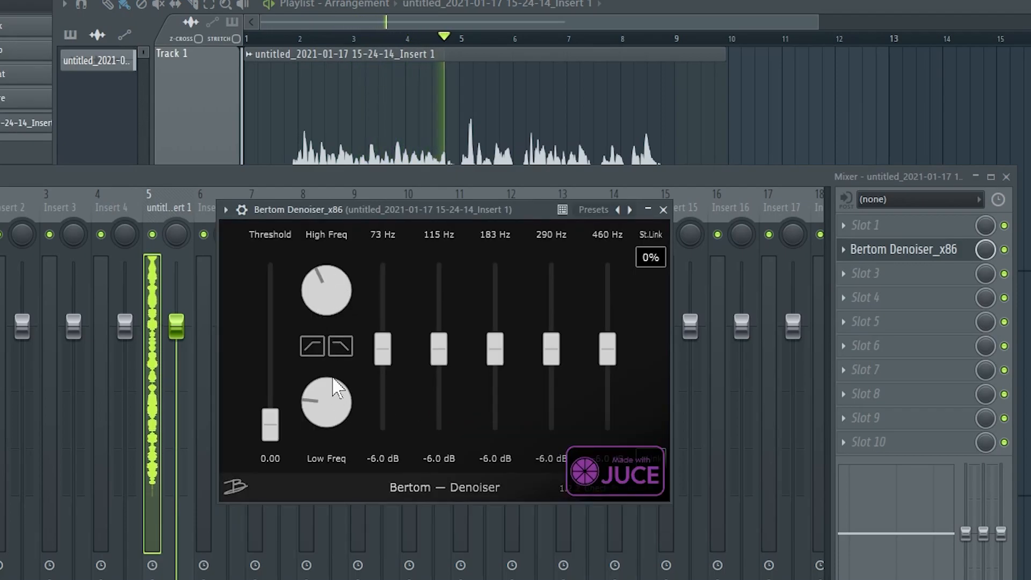
drag(333, 281, 375, 160)
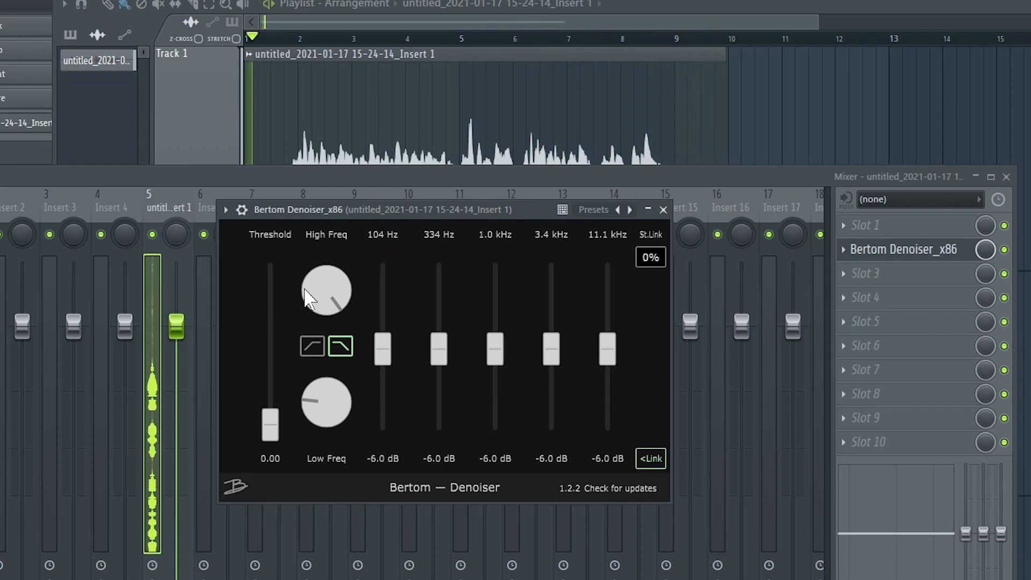
key(space)
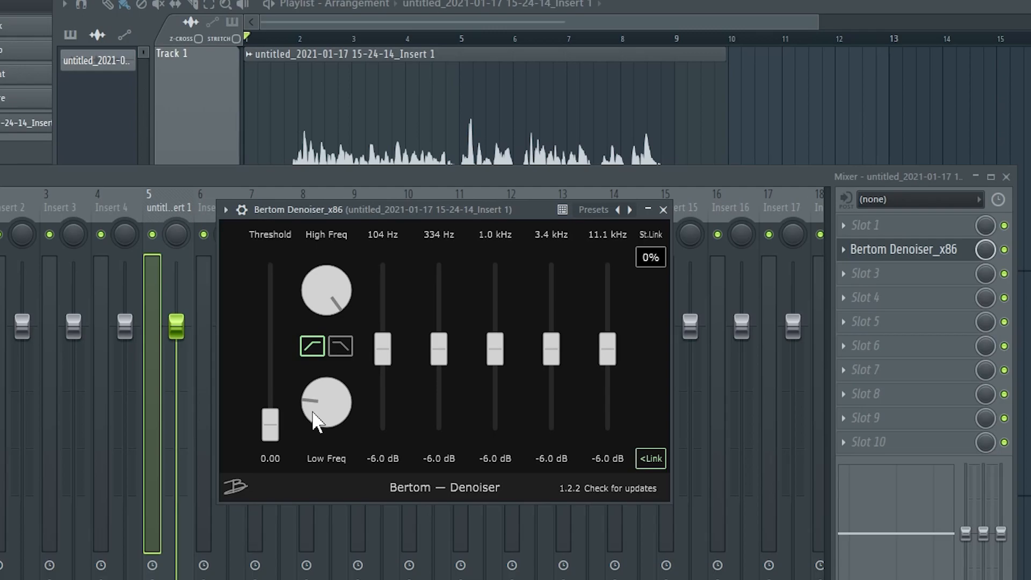
click(332, 348)
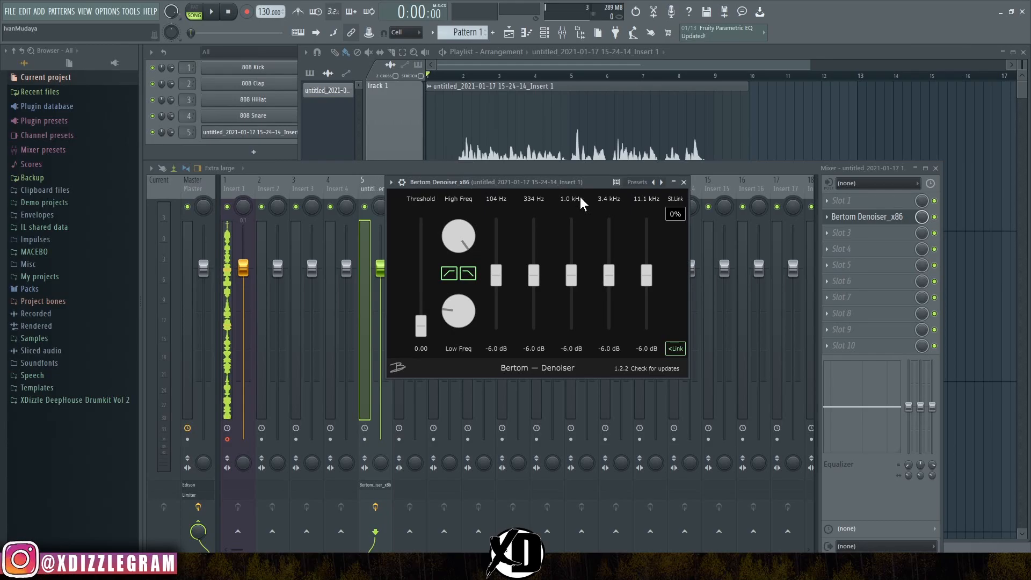
Bring the playlist to the front and delete the vocal clip from Track 1.
drag(473, 183, 480, 241)
click(462, 65)
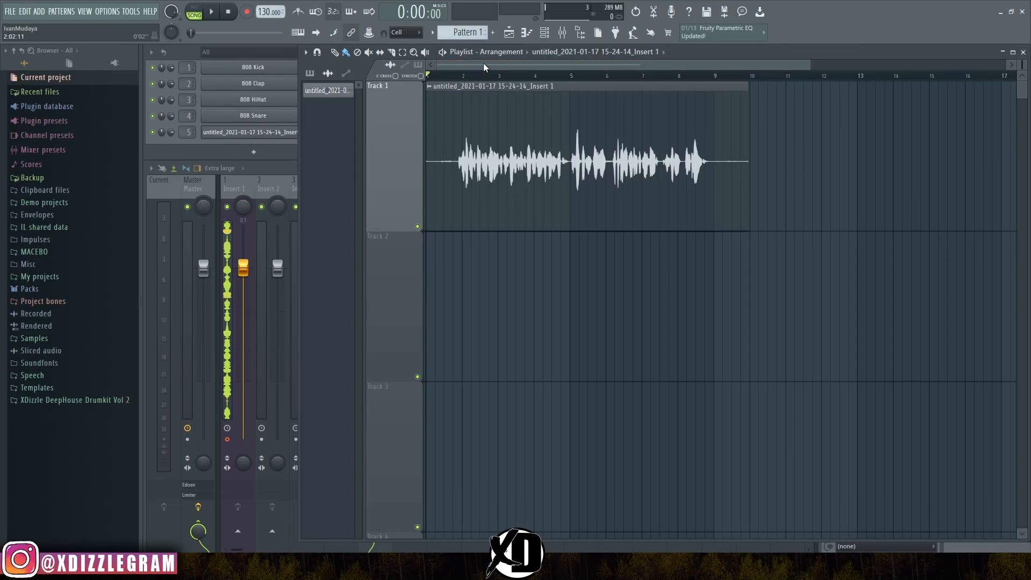
right_click(479, 159)
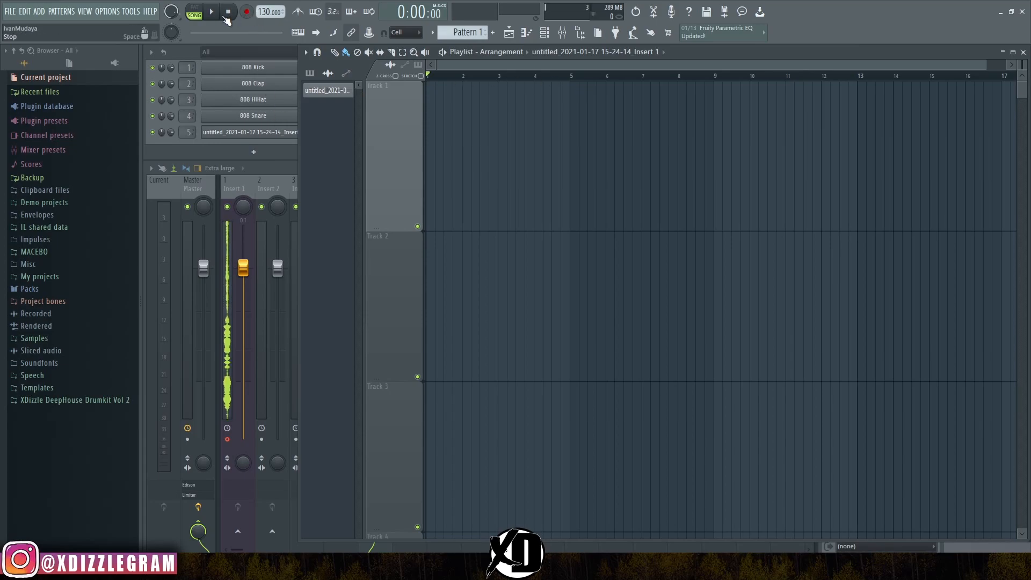
Record a new vocal take on Track 1, about five and a half bars long, and play it back.
key(space)
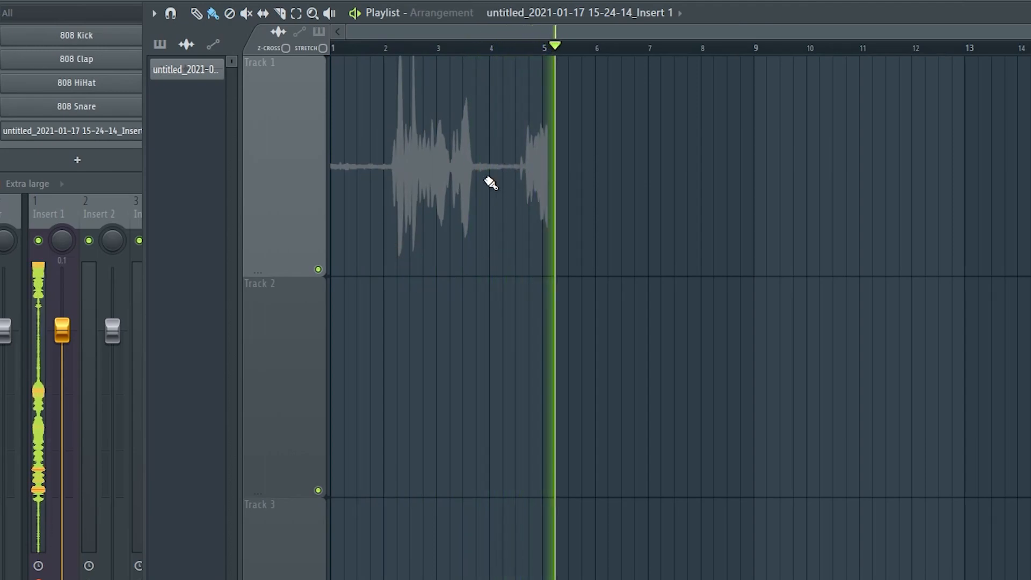
key(space)
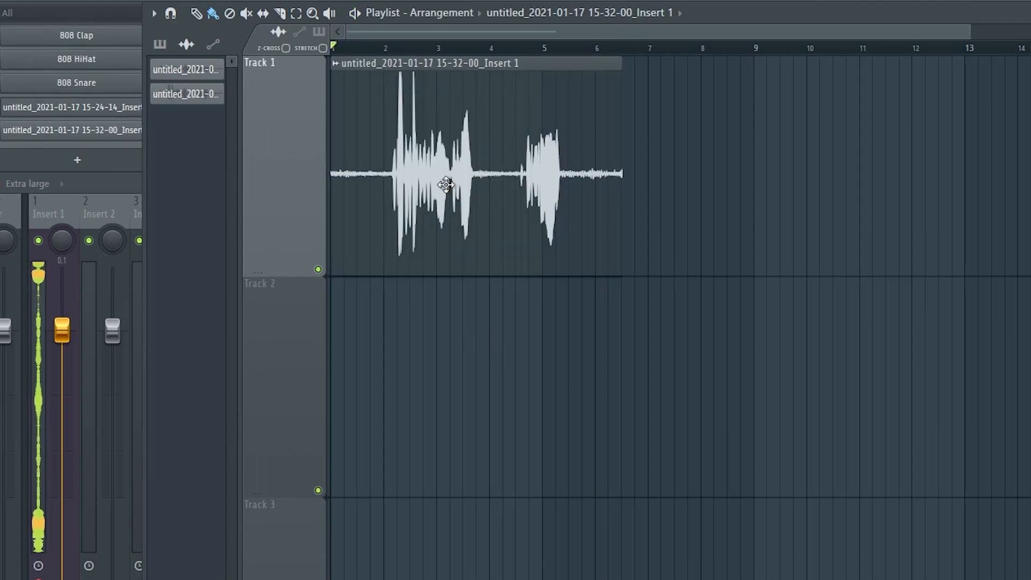
scroll(352, 50, up, 5)
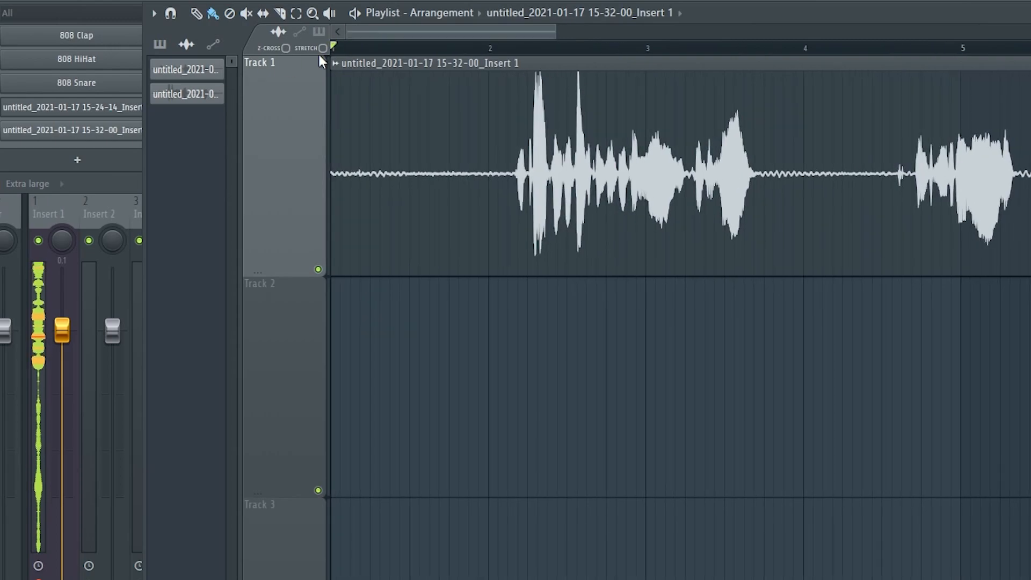
scroll(356, 50, down, 3)
key(space)
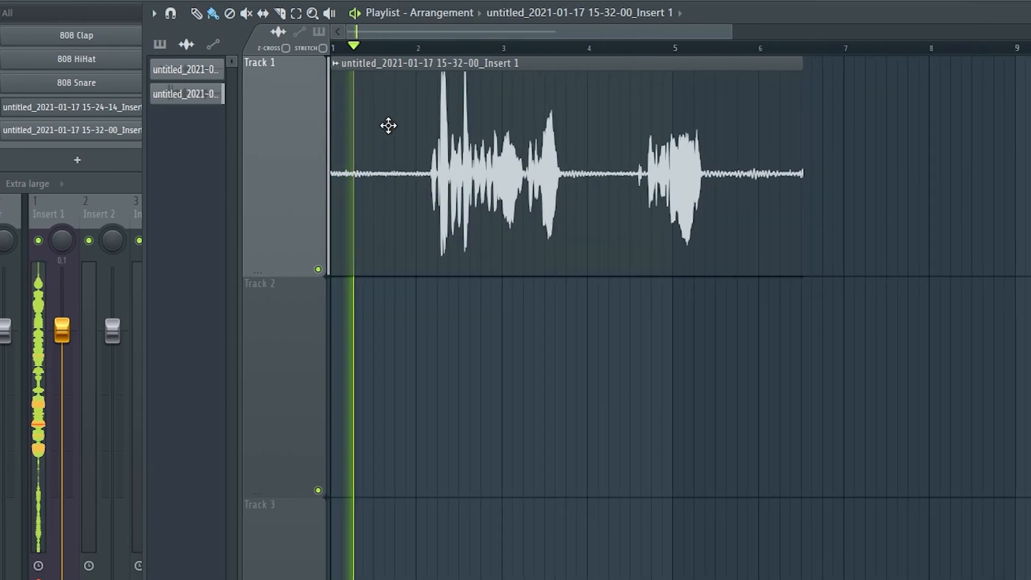
key(space)
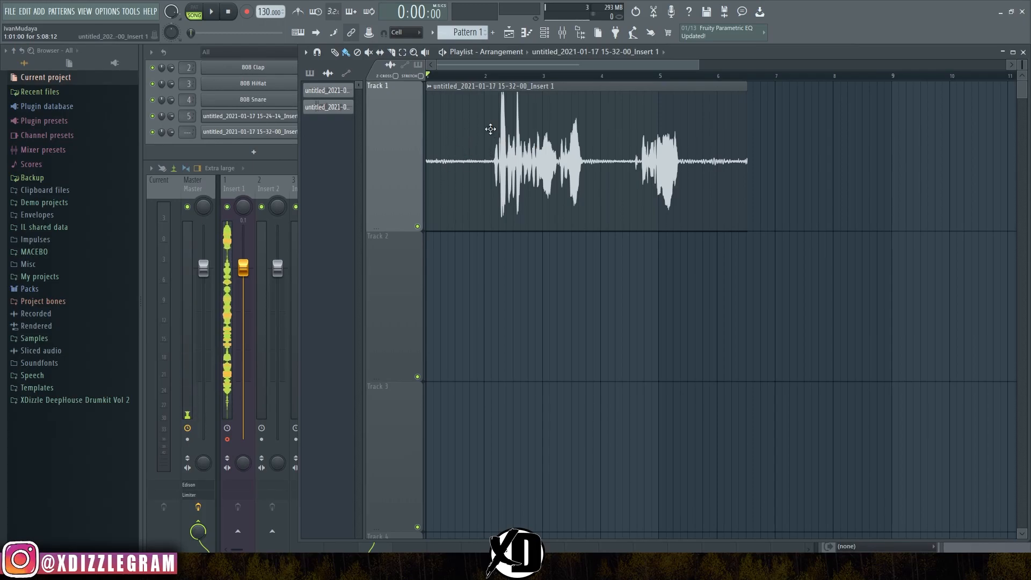
Open the new clip's channel settings and route it to free mixer track 6.
double_click(491, 128)
drag(352, 105, 415, 157)
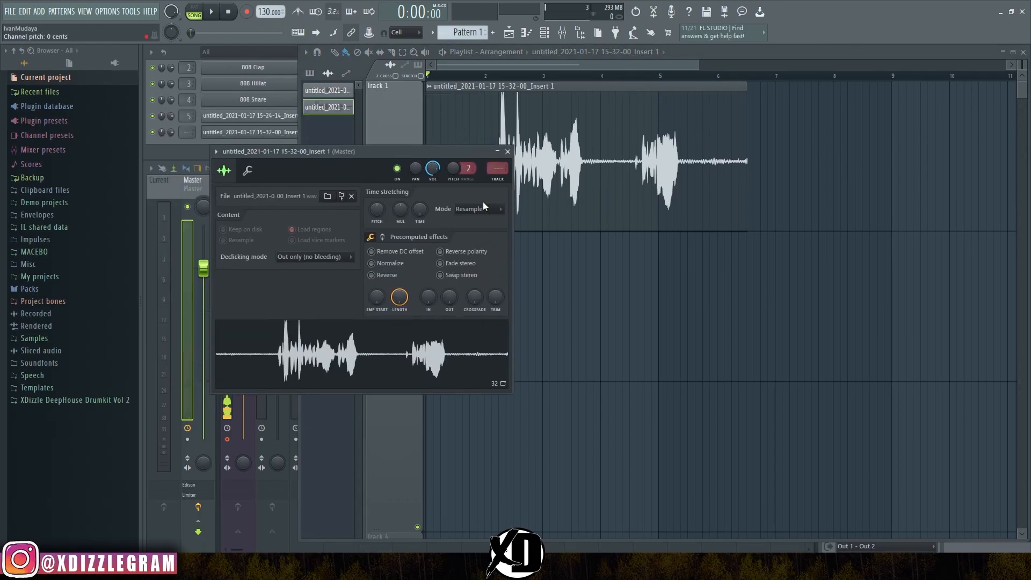
click(500, 180)
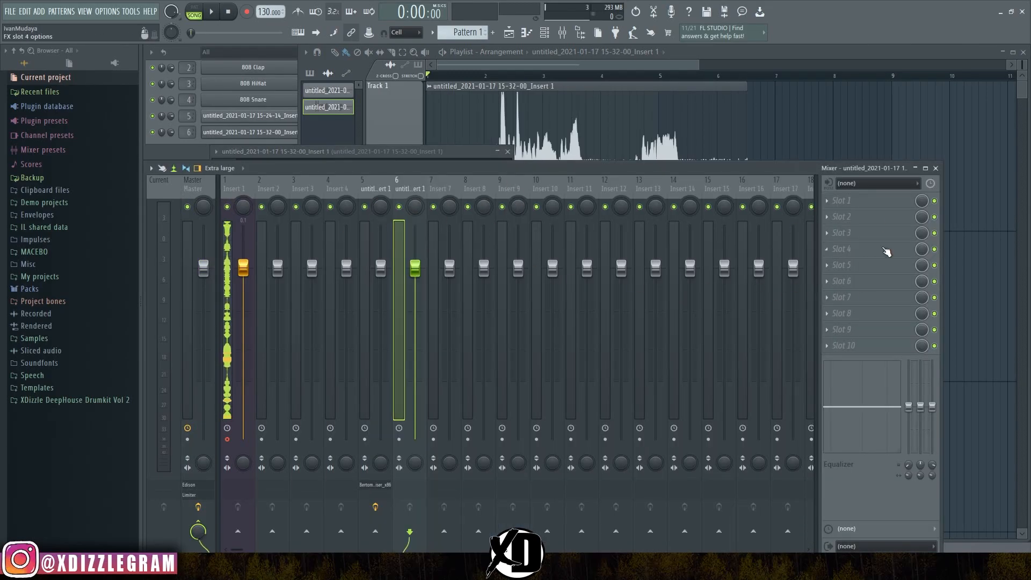
Load Bertom Denoiser into effect slot 3 of mixer track 6 and lower that track's volume fader.
click(877, 234)
click(596, 42)
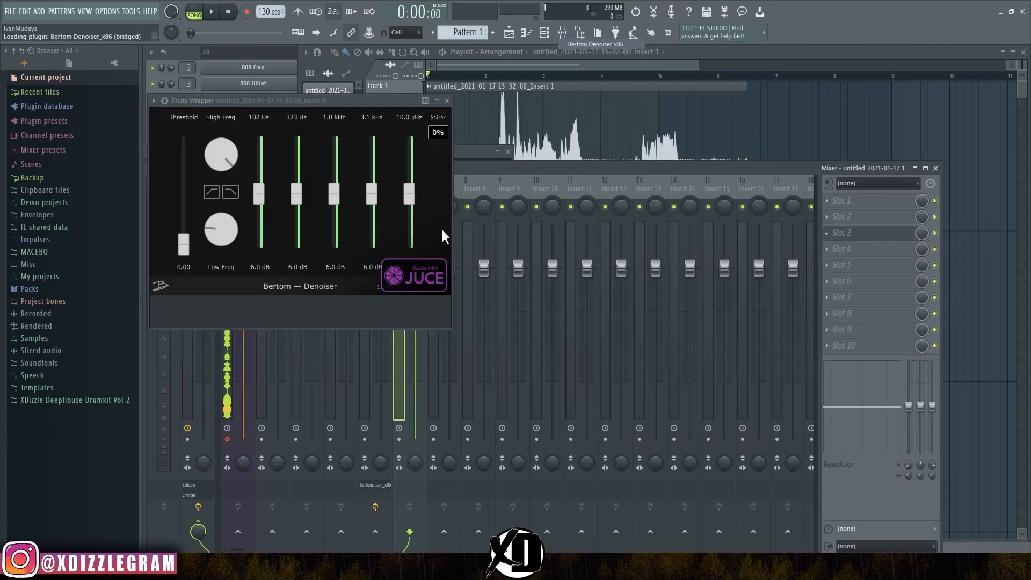
drag(314, 99, 649, 104)
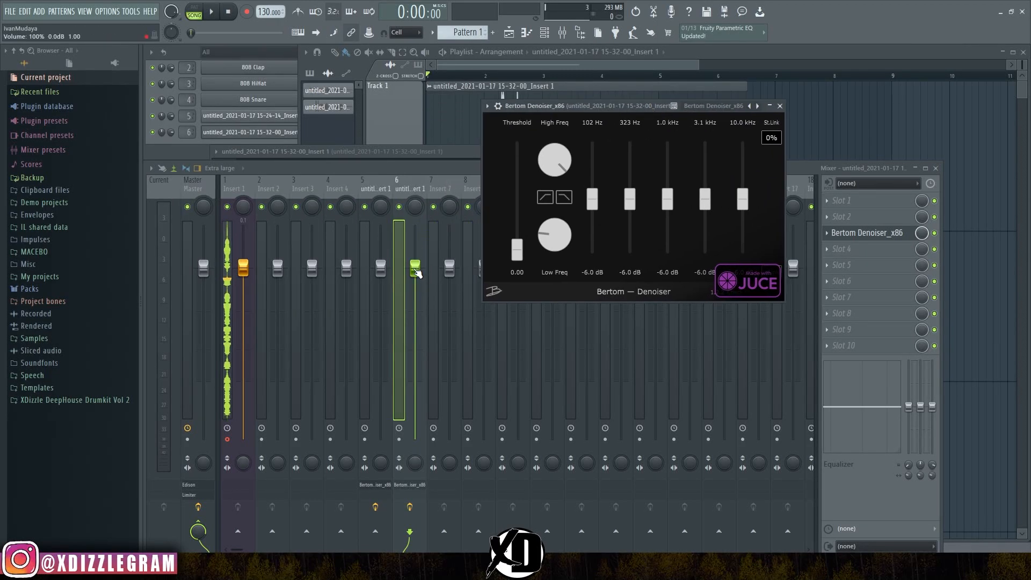
drag(417, 273, 417, 303)
Set the Denoiser's Threshold to 0.46, start song playback and reopen the plugin over the mixer.
drag(561, 106, 549, 107)
drag(504, 251, 508, 215)
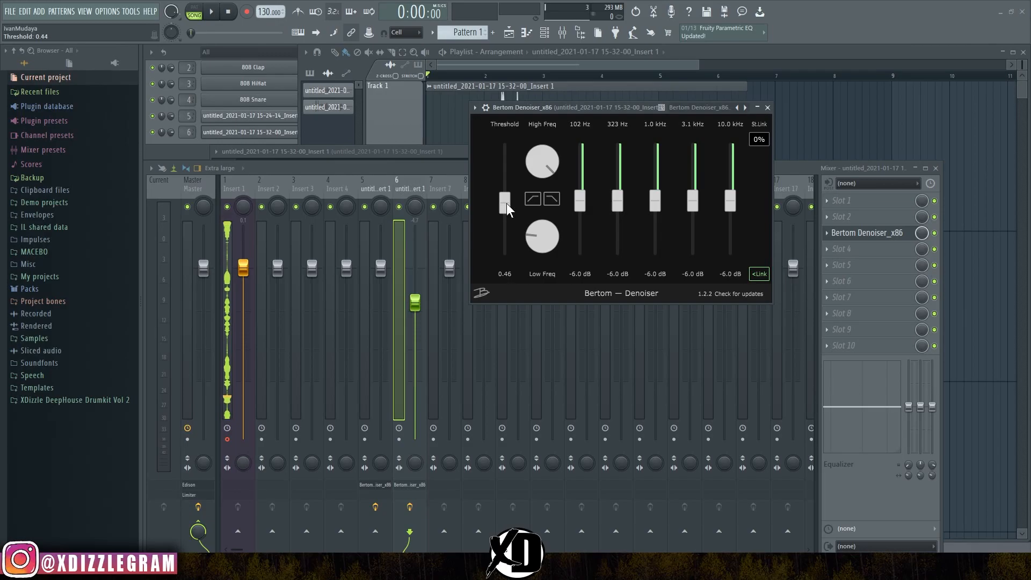
click(505, 66)
key(space)
click(280, 177)
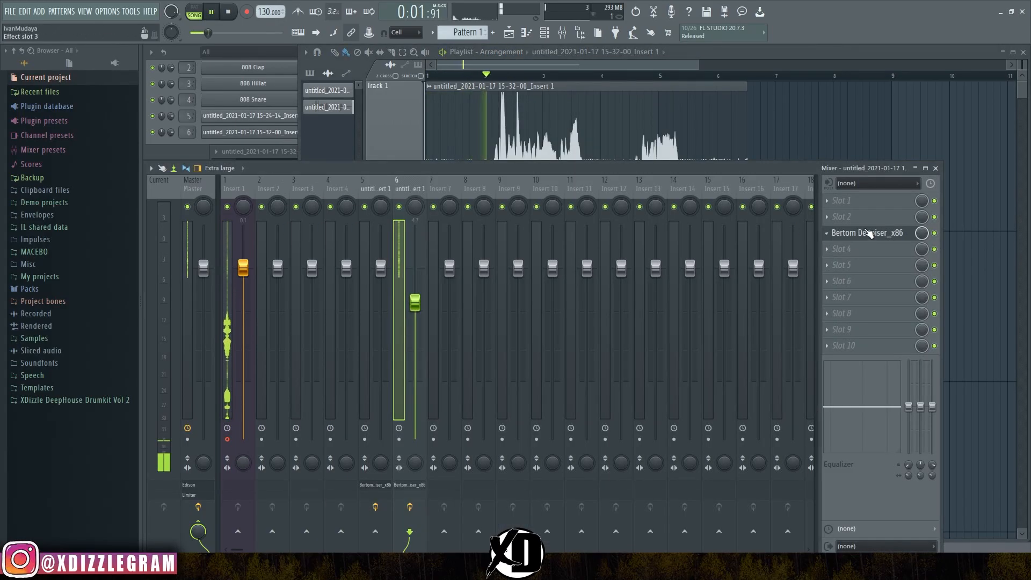
click(870, 233)
drag(572, 108, 558, 215)
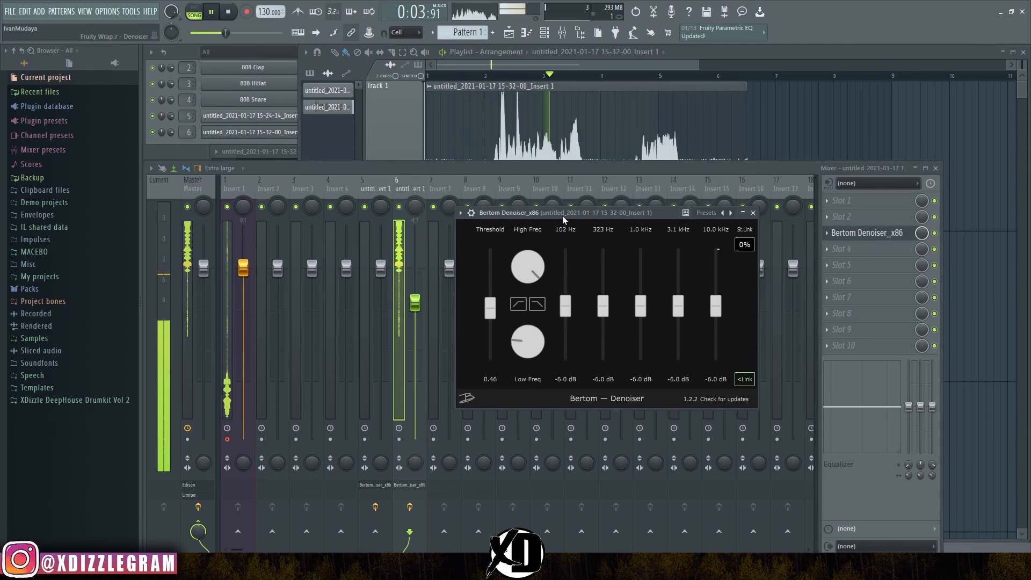
Tune the Denoiser during playback with 10.0 kHz at -30.0 dB, 3.1 kHz at -10.1 dB and Threshold at 0.57, and close it.
drag(491, 318, 492, 273)
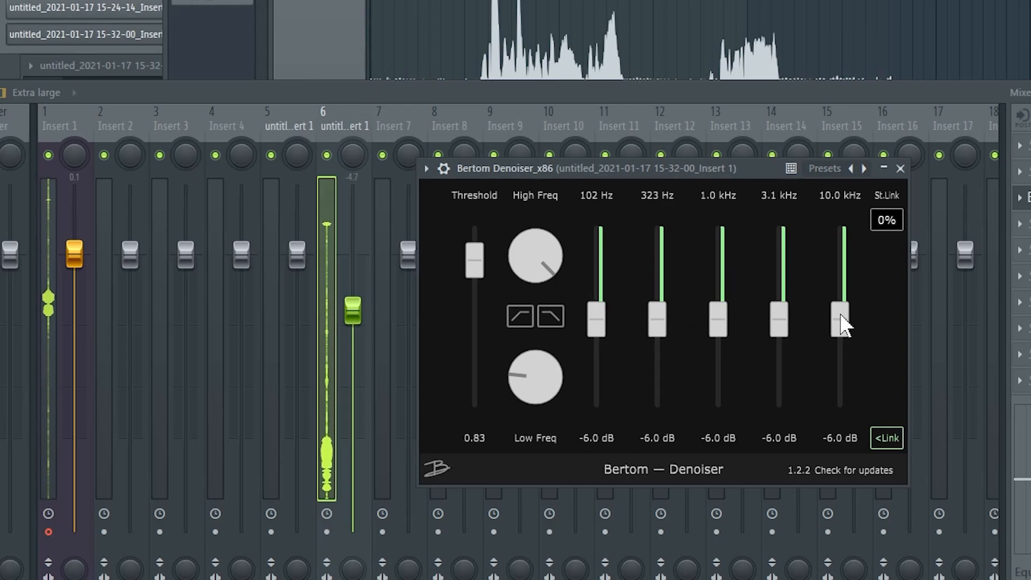
drag(842, 324, 843, 414)
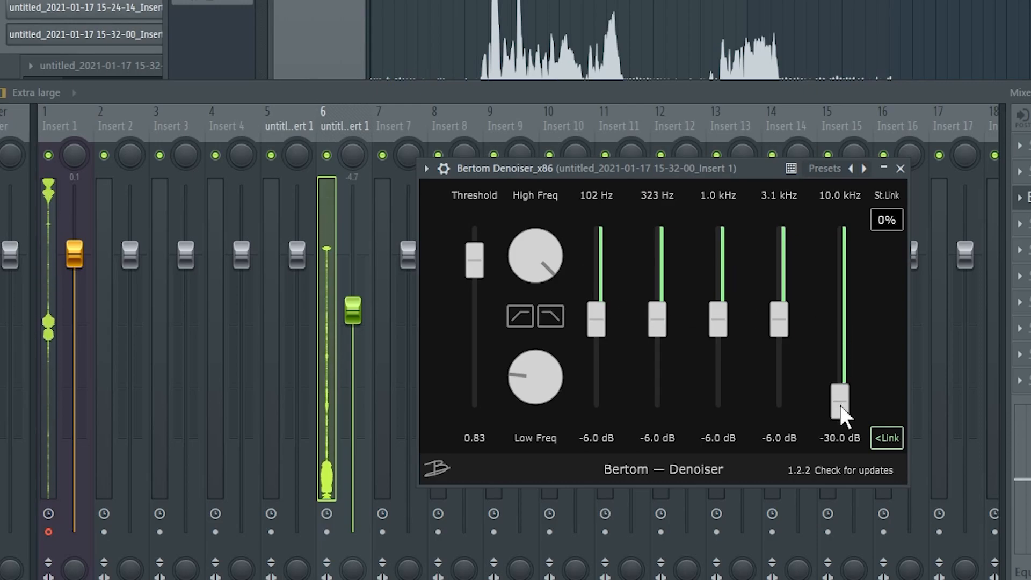
drag(780, 321, 780, 337)
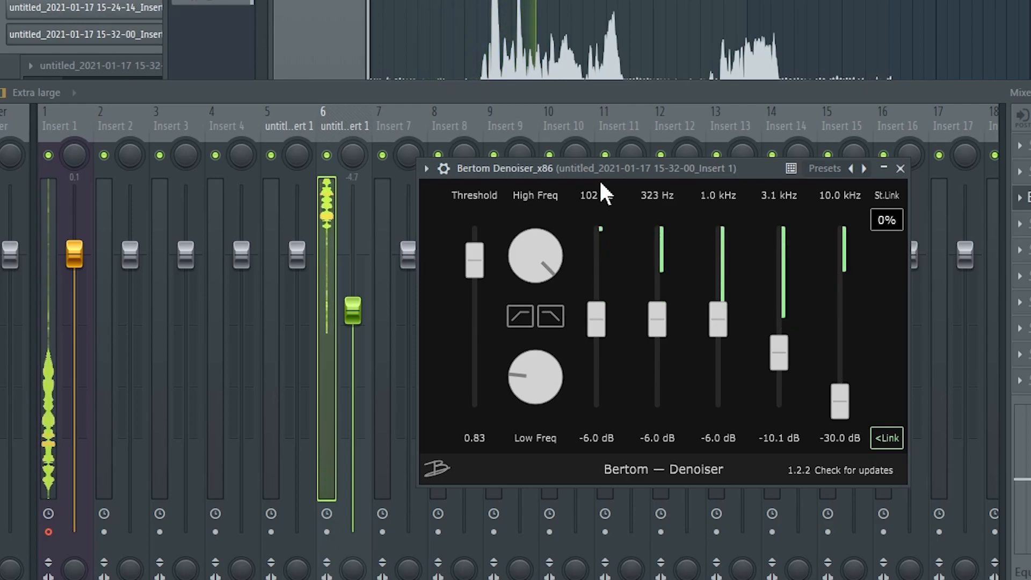
drag(474, 260, 479, 304)
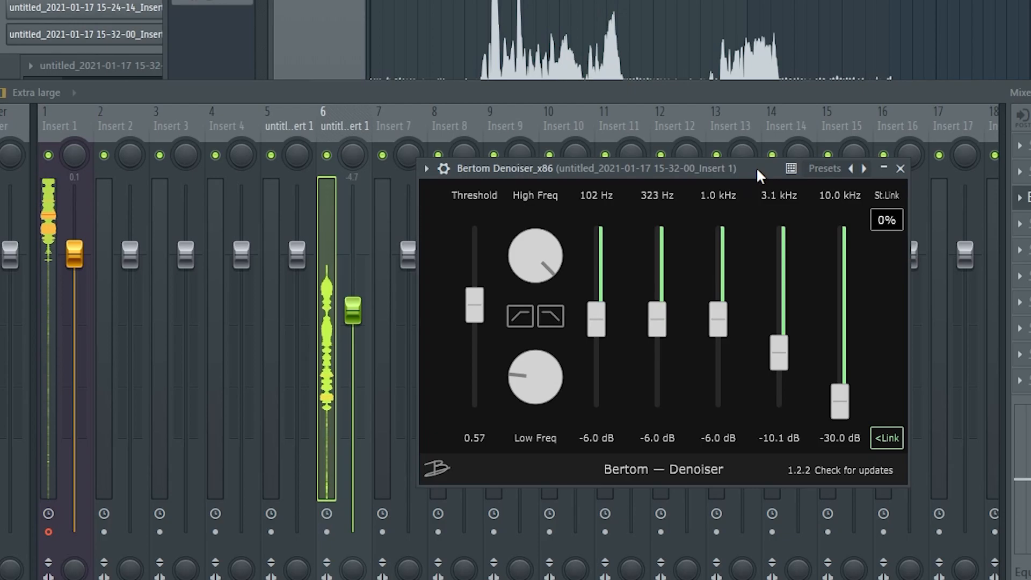
click(901, 169)
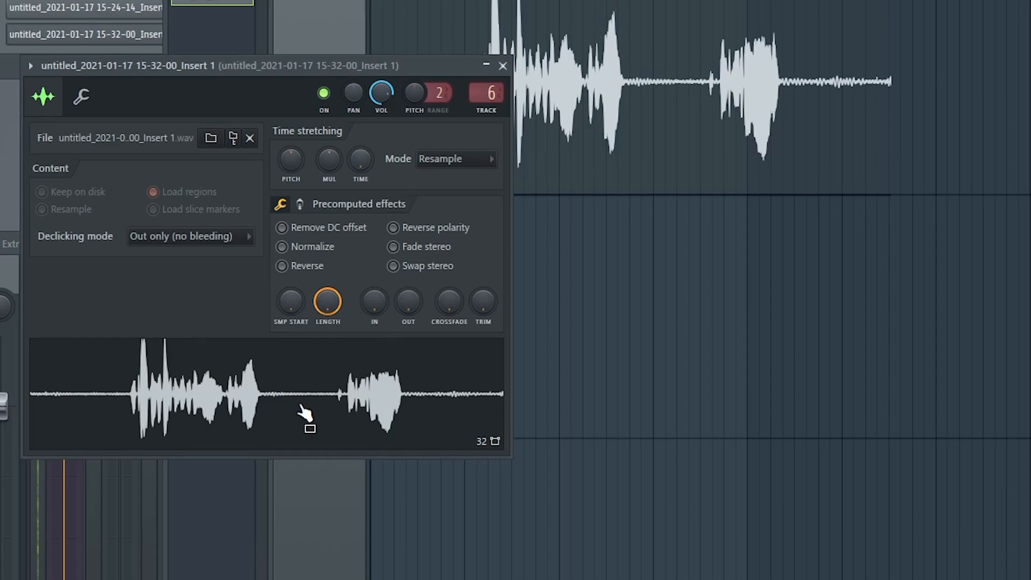
Open the new take's sample in the Edison audio editor and maximize the editor window.
right_click(285, 366)
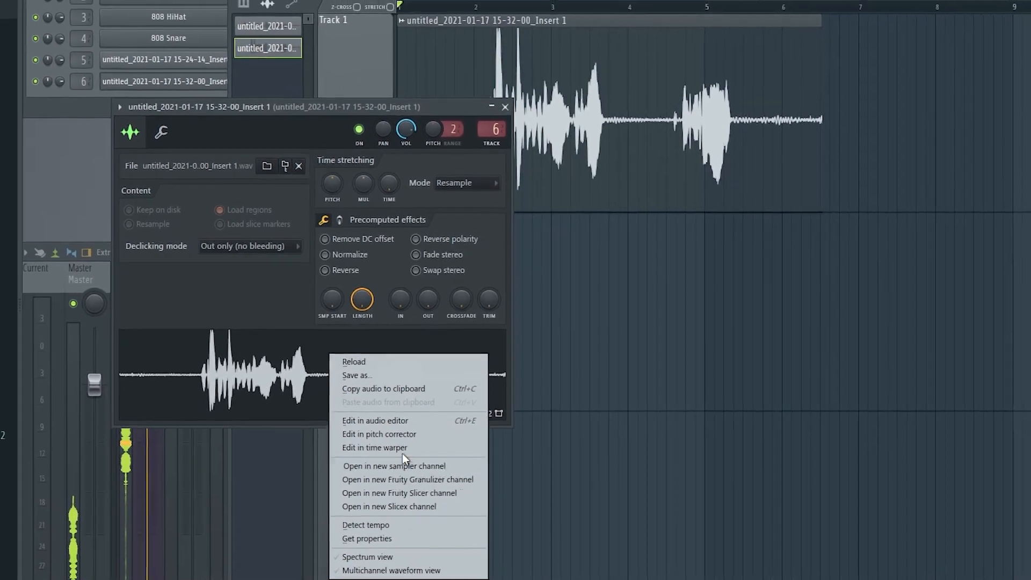
click(408, 430)
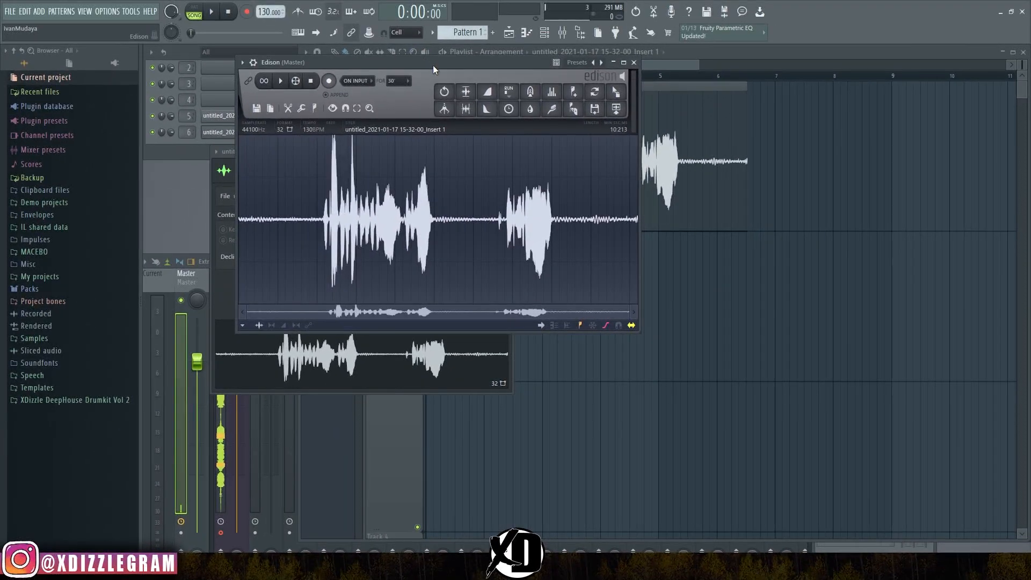
double_click(428, 52)
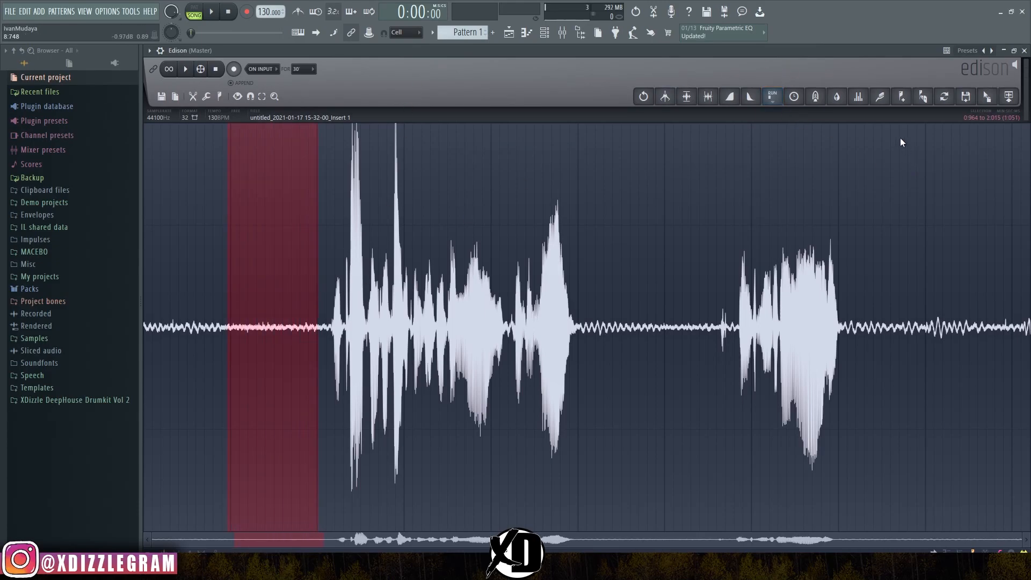
Acquire a noise profile from the quiet stretch before the first words, denoise the whole take with it and play the result.
click(882, 100)
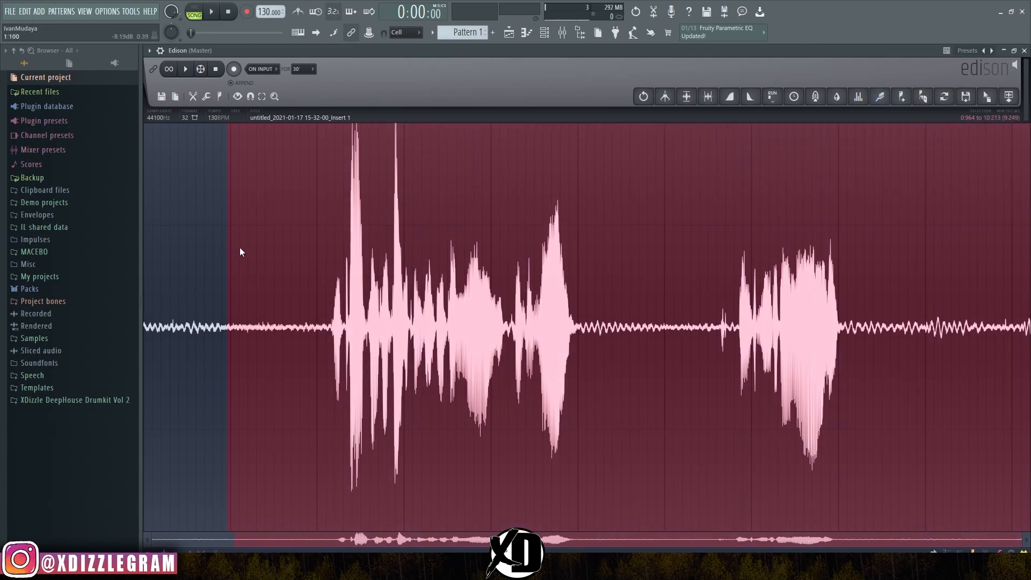
click(882, 100)
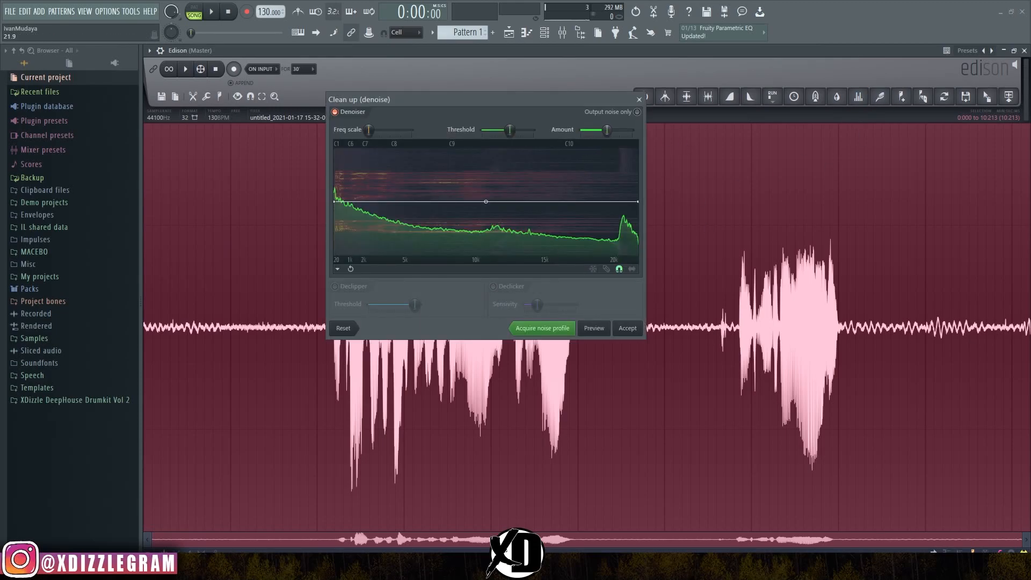
click(630, 329)
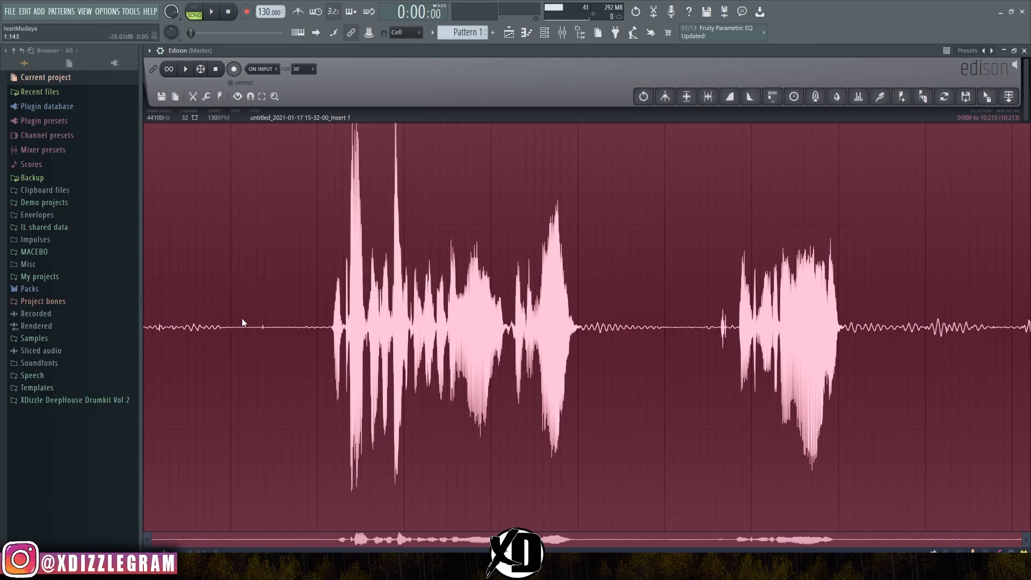
key(space)
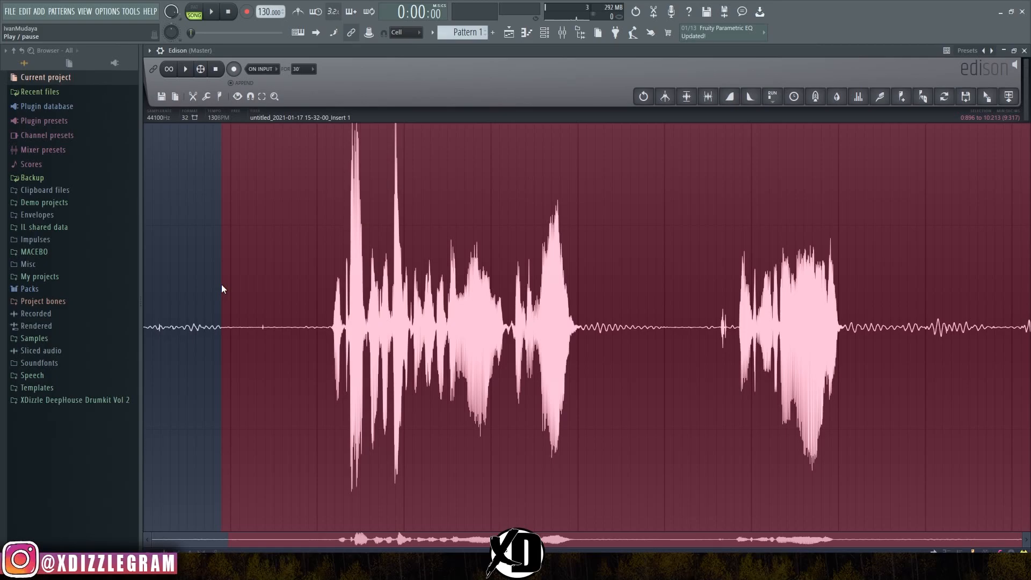
Shrink Edison to a smaller window beside the channel settings, bring the mixer to the front and select track 6.
drag(443, 53, 721, 244)
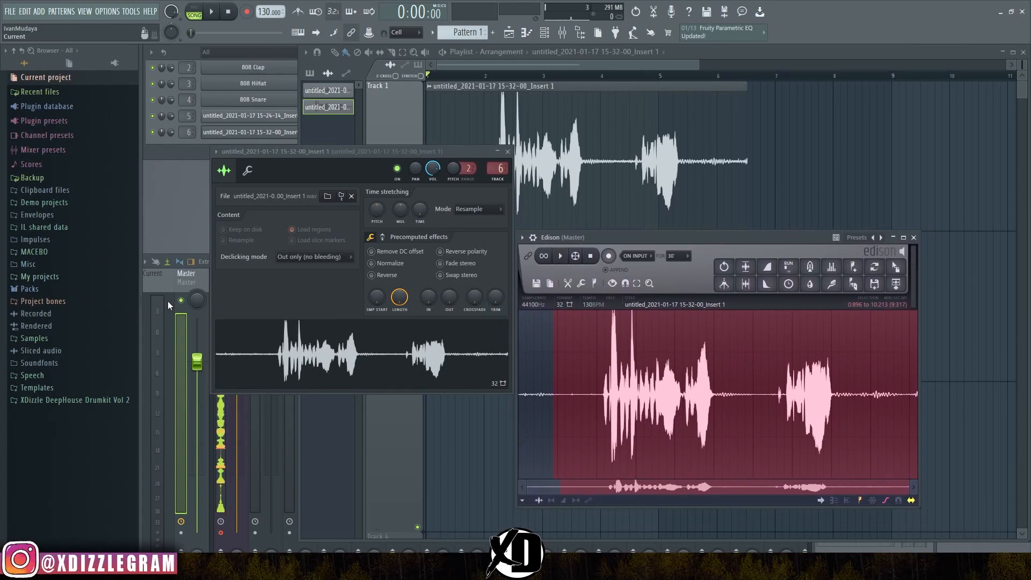
click(182, 341)
click(408, 290)
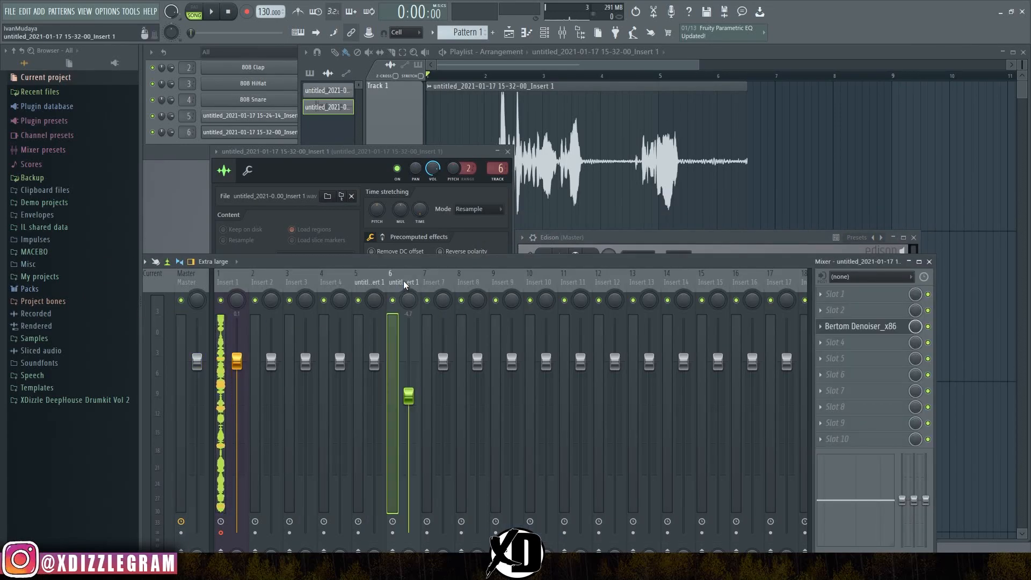